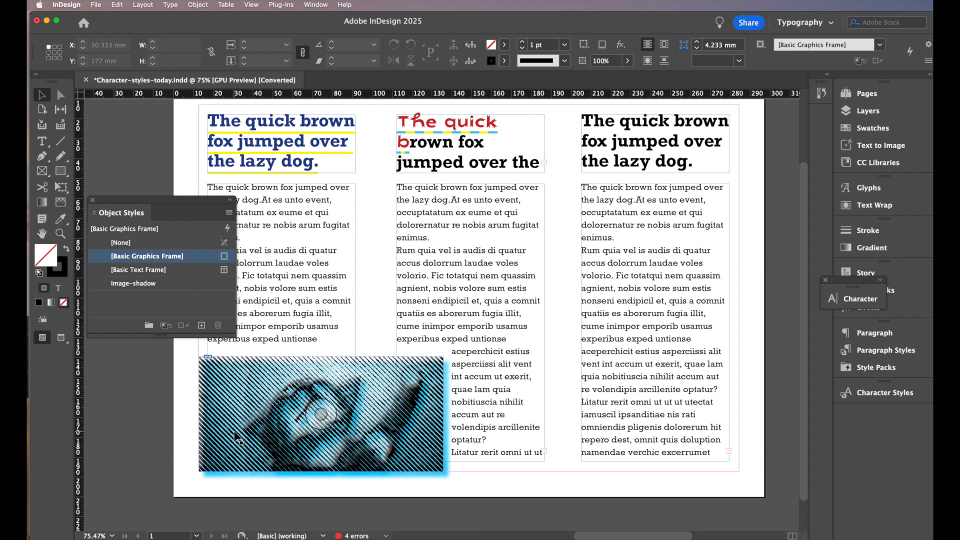
Step: Remove the object style from the cat image by applying [None]
left_click(241, 424)
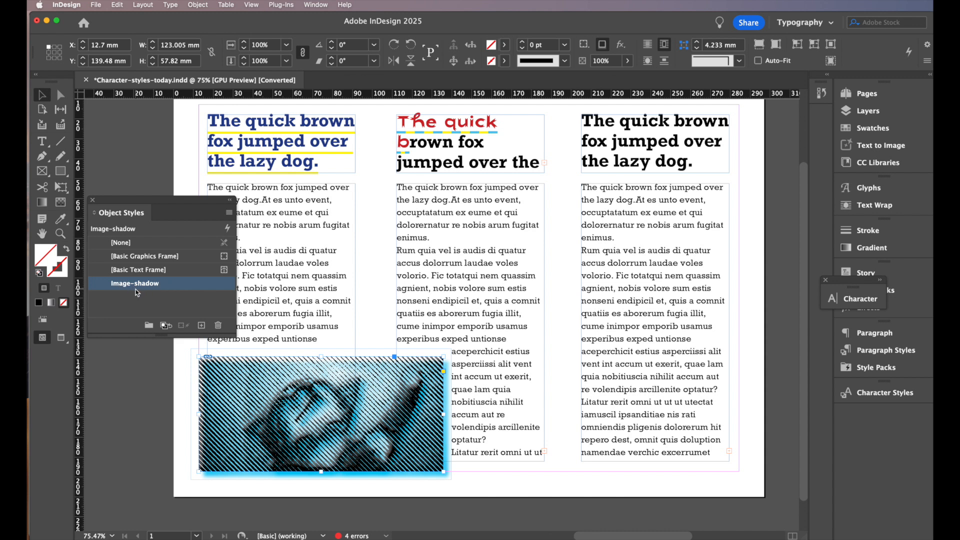
left_click(131, 243)
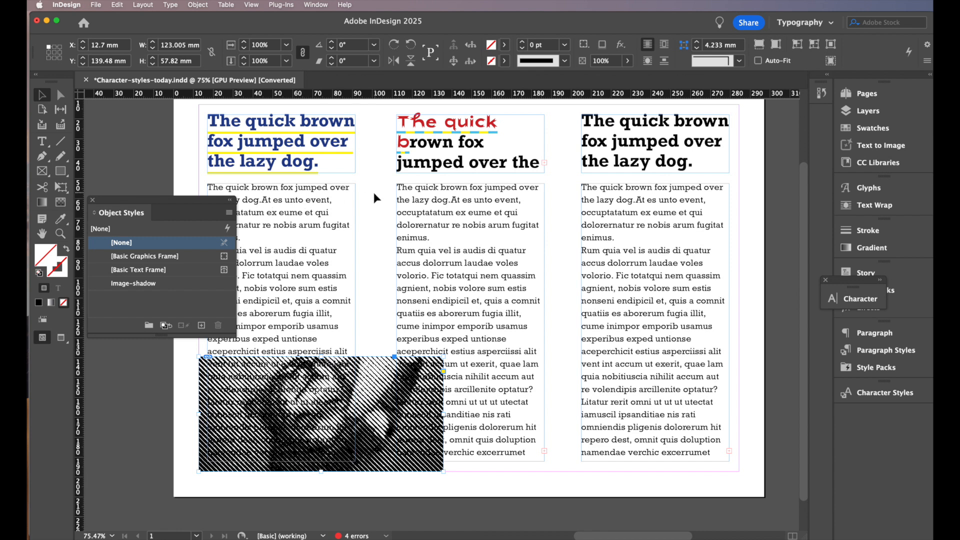
Step: Place the text cursor in the third column's first paragraph, choose the Typography workspace, and show the paragraph styles
double_click(583, 184)
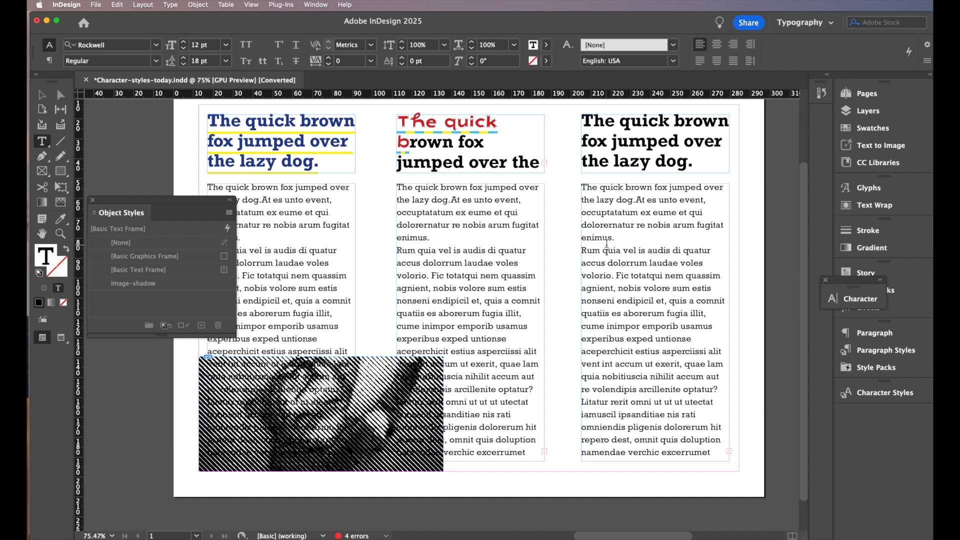
left_click(630, 212)
left_click(316, 5)
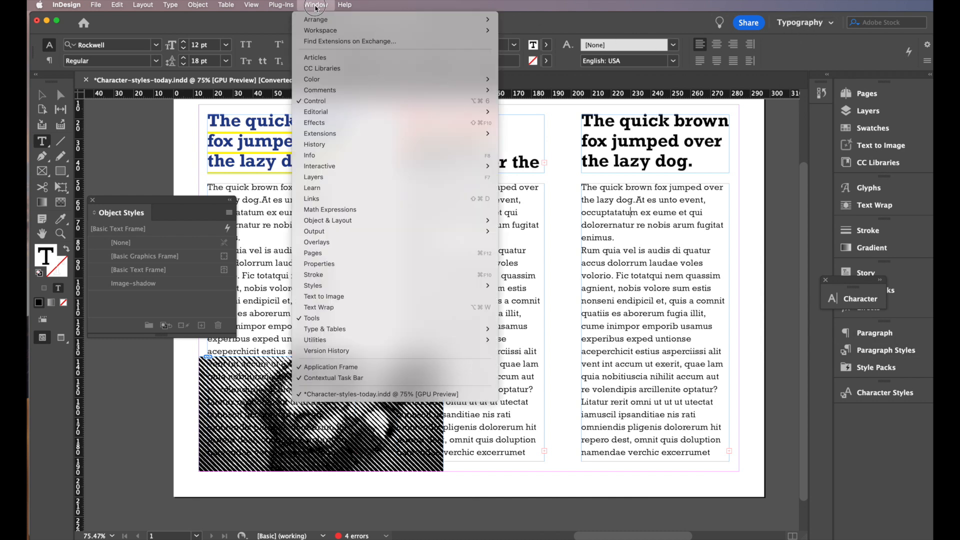
mouse_move(325, 32)
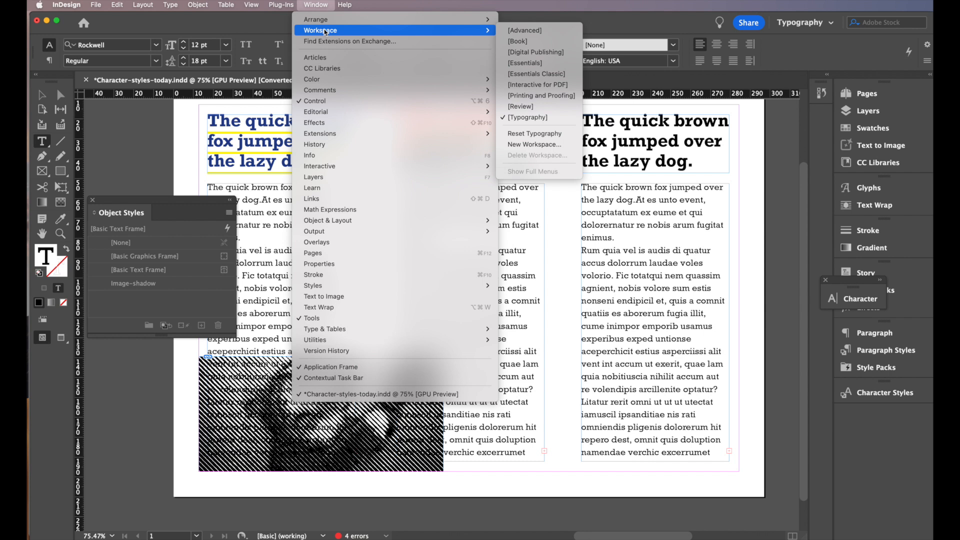
left_click(532, 118)
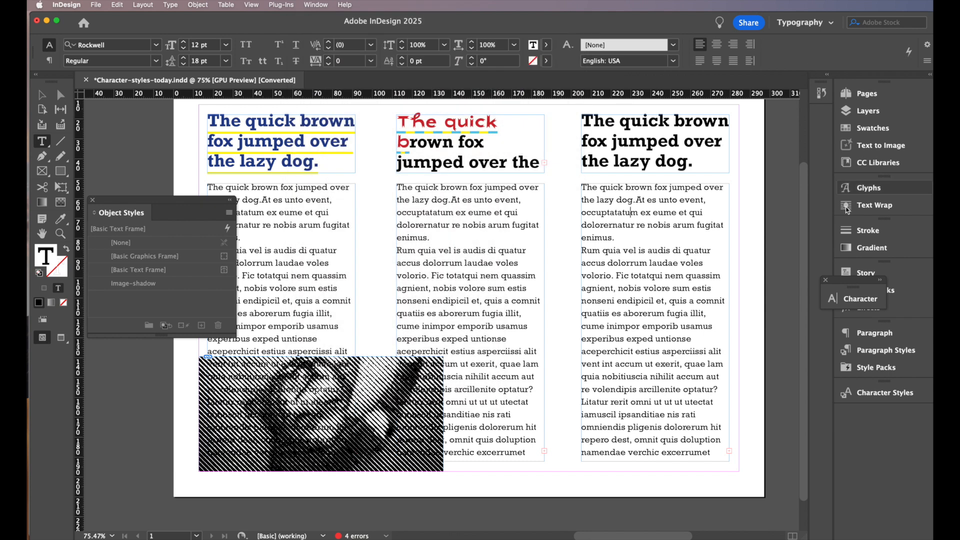
left_click(857, 350)
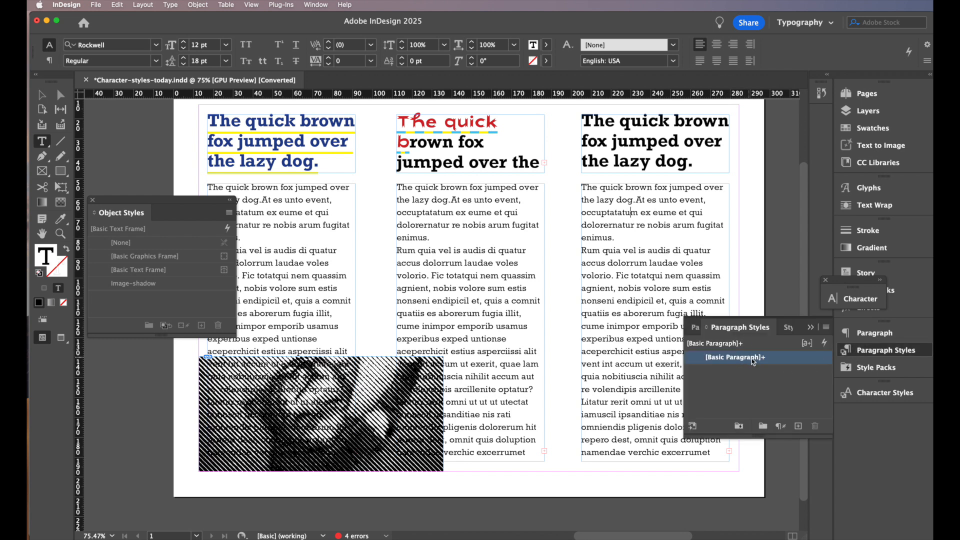
mouse_move(757, 357)
Step: Set the word "occuptatatum" in the third column's first paragraph to 11 pt with 24 pt leading
left_click(636, 214)
left_click_drag(637, 214, 592, 215)
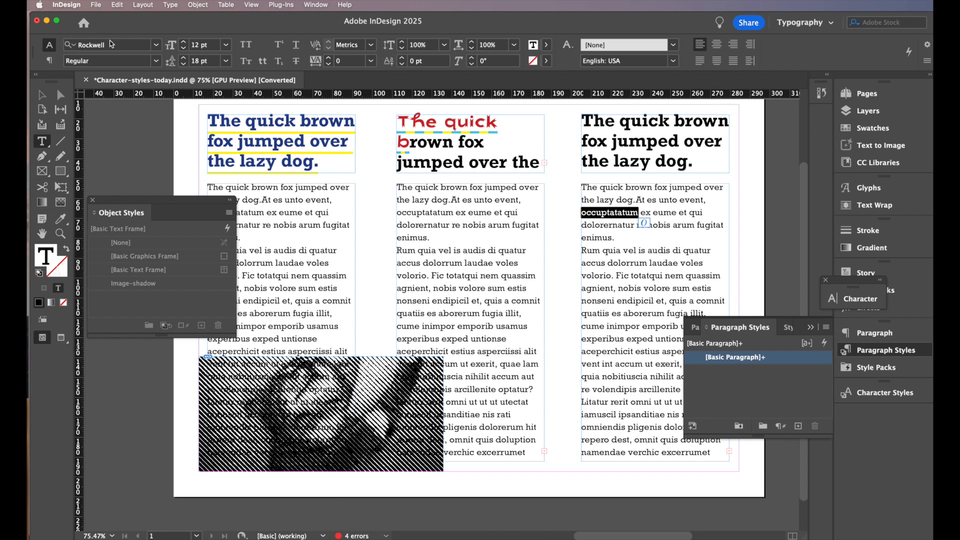
left_click(184, 49)
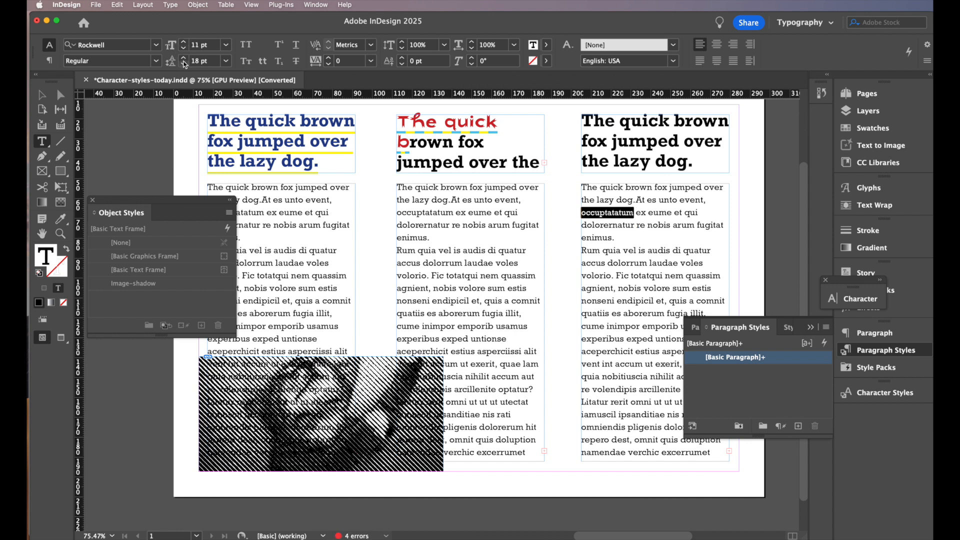
left_click(226, 61)
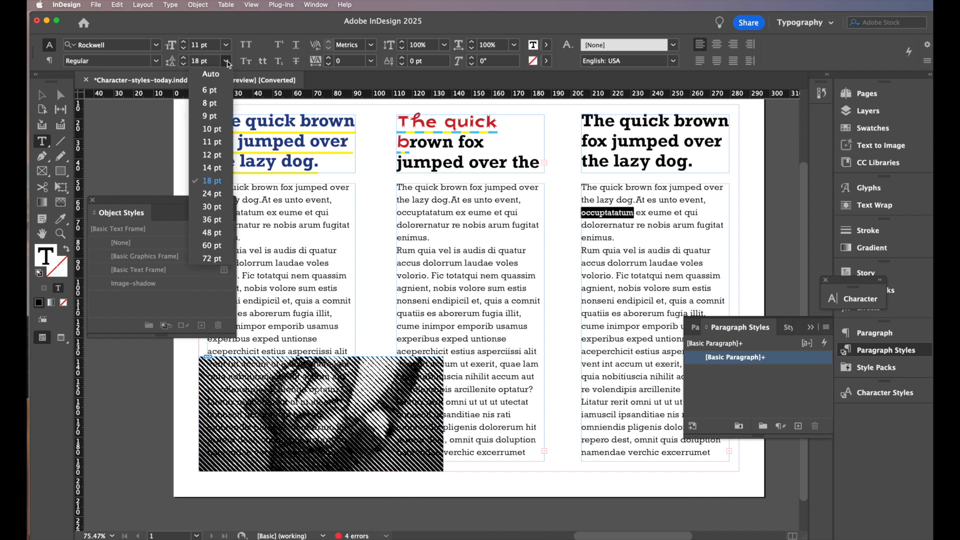
left_click(209, 193)
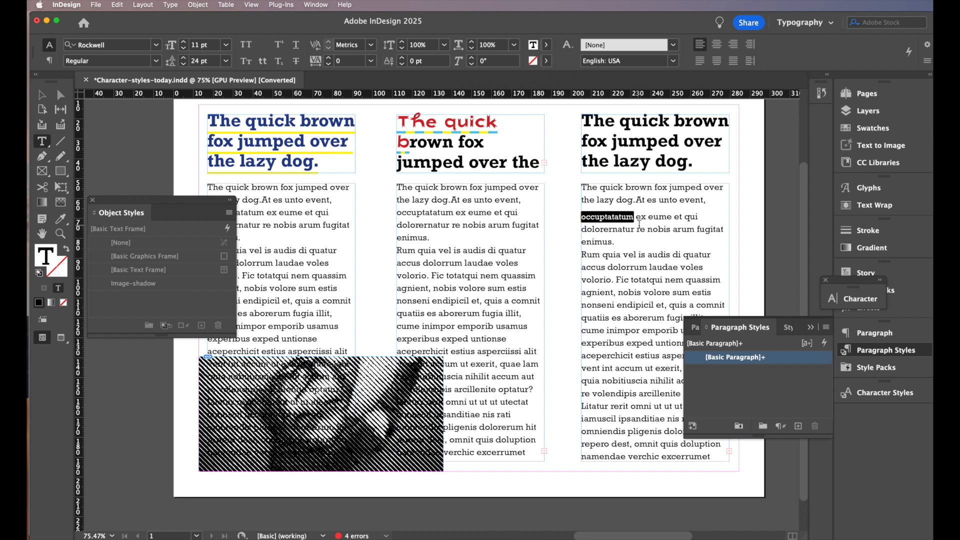
Step: Color the selected word "occuptatatum" with the cyan swatch C=100 M=0 Y=0 K=0
left_click(847, 129)
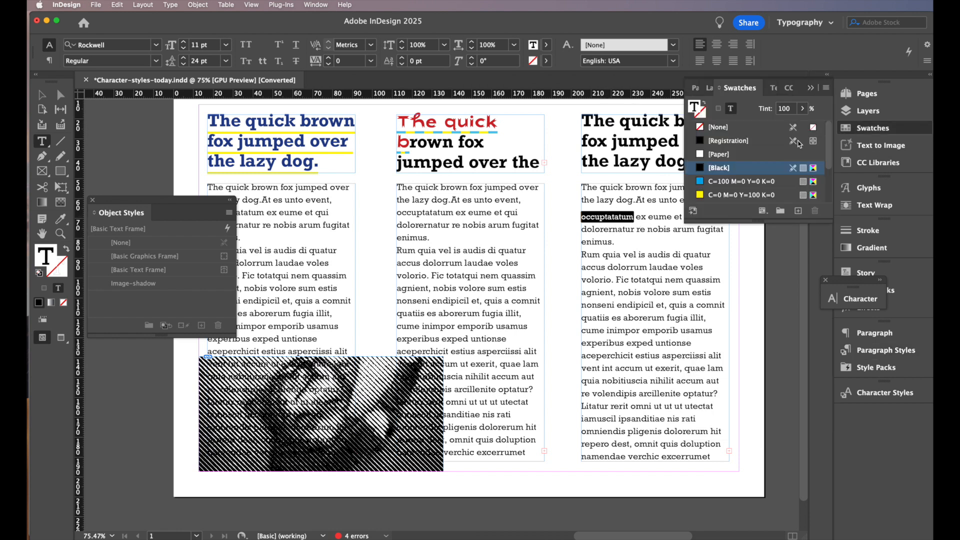
left_click(700, 183)
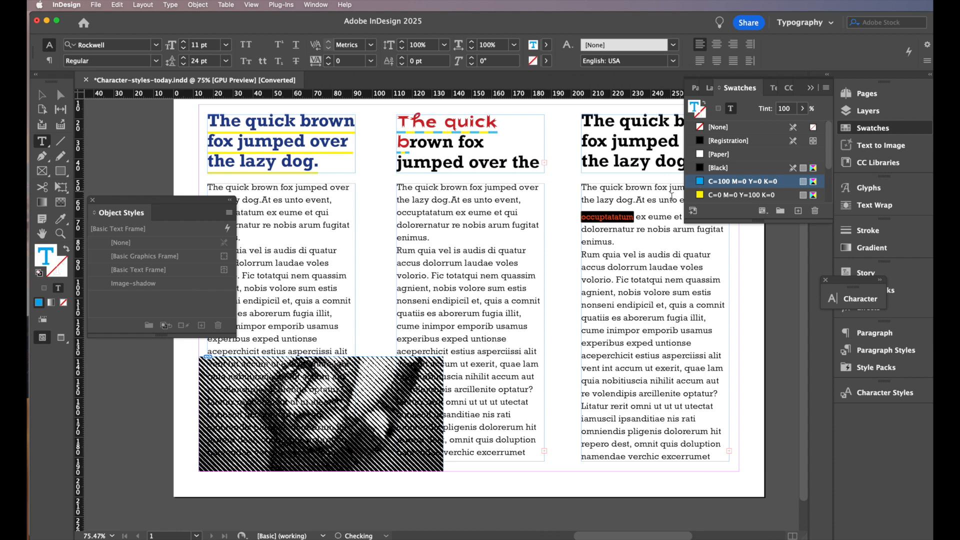
left_click(811, 88)
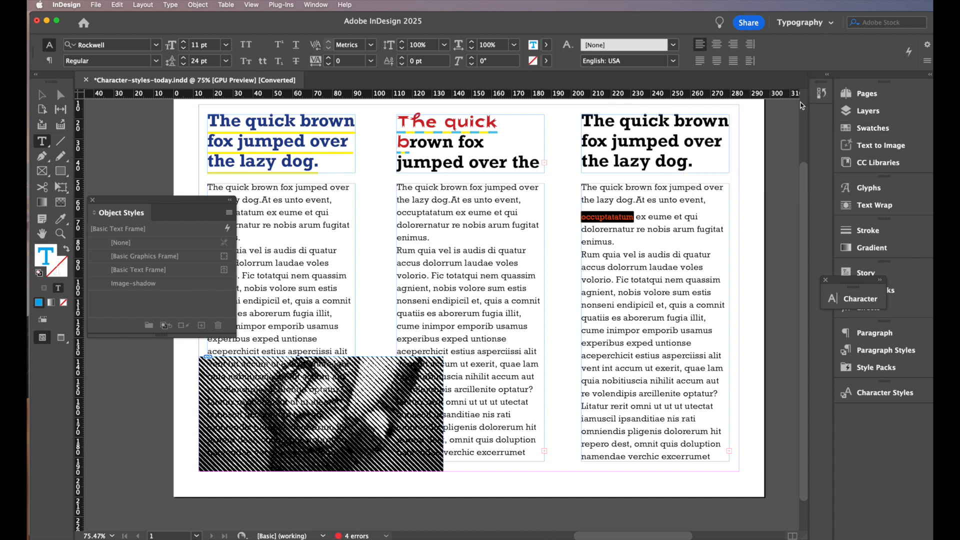
Step: Create a paragraph style named "Paragraph today" from the formatting of "occuptatatum" and apply it to the selection
left_click(624, 217)
left_click_drag(635, 217, 580, 217)
left_click(861, 354)
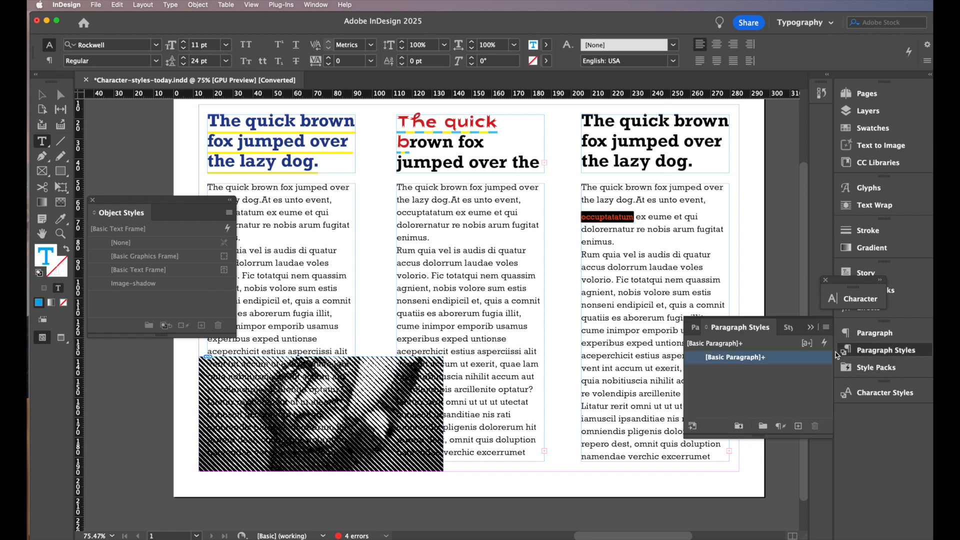
left_click(798, 427, "alt")
left_click_drag(588, 140, 556, 92)
left_click_drag(620, 116, 587, 115)
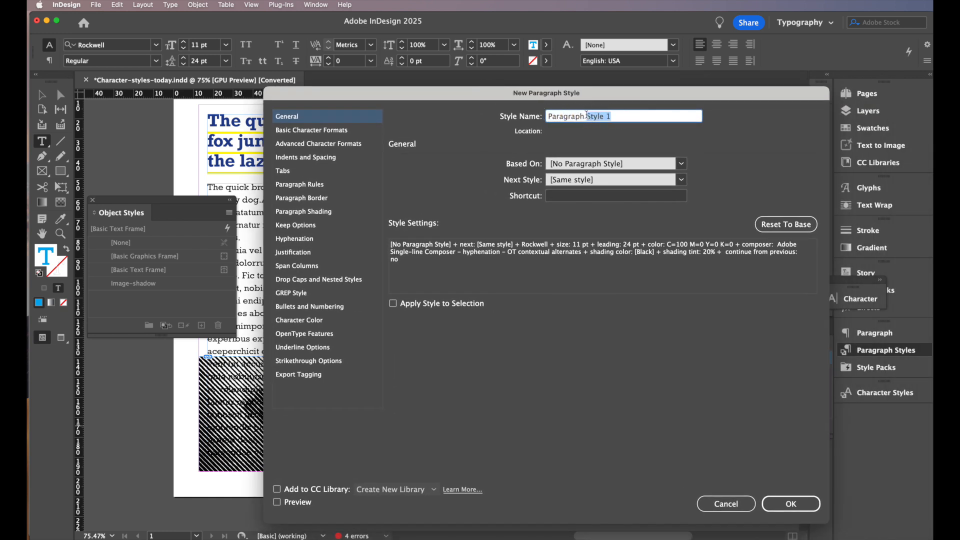
type("t")
left_click(393, 304)
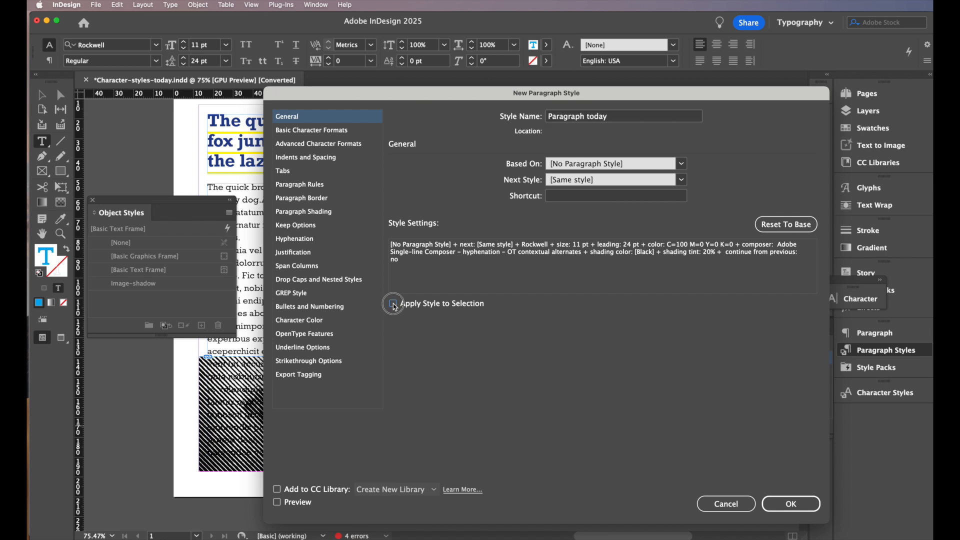
left_click(792, 504)
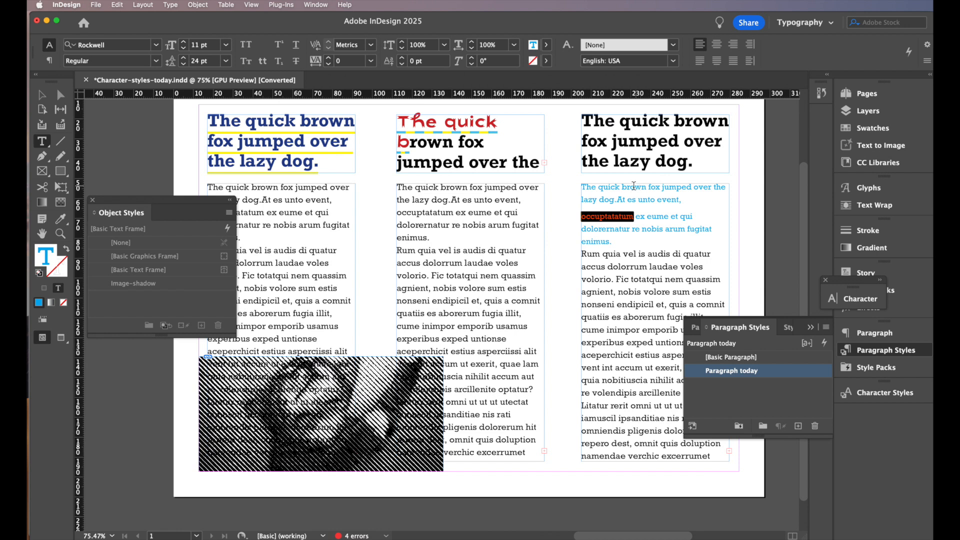
Step: Apply the Paragraph today style to the third column's second paragraph, beginning "Rum quia vel"
left_click(624, 281)
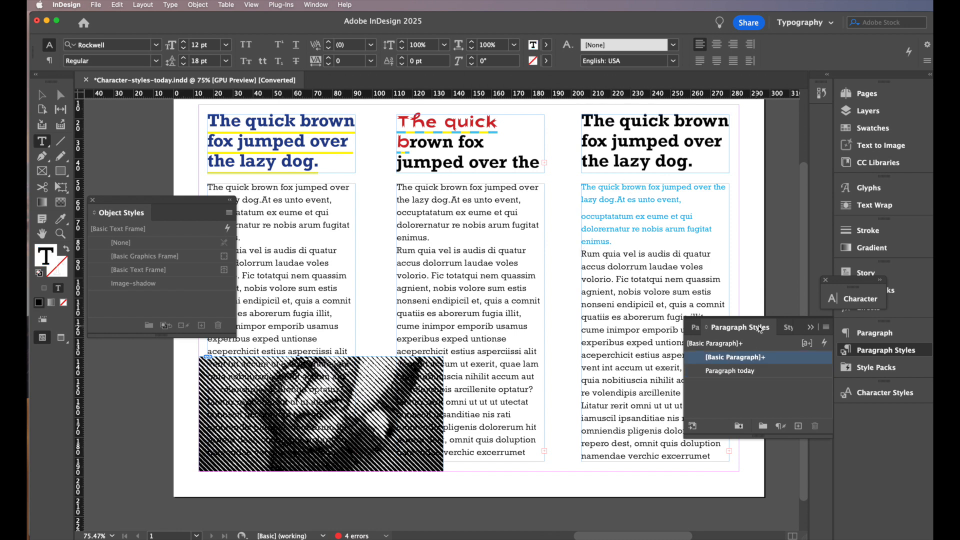
left_click(726, 372)
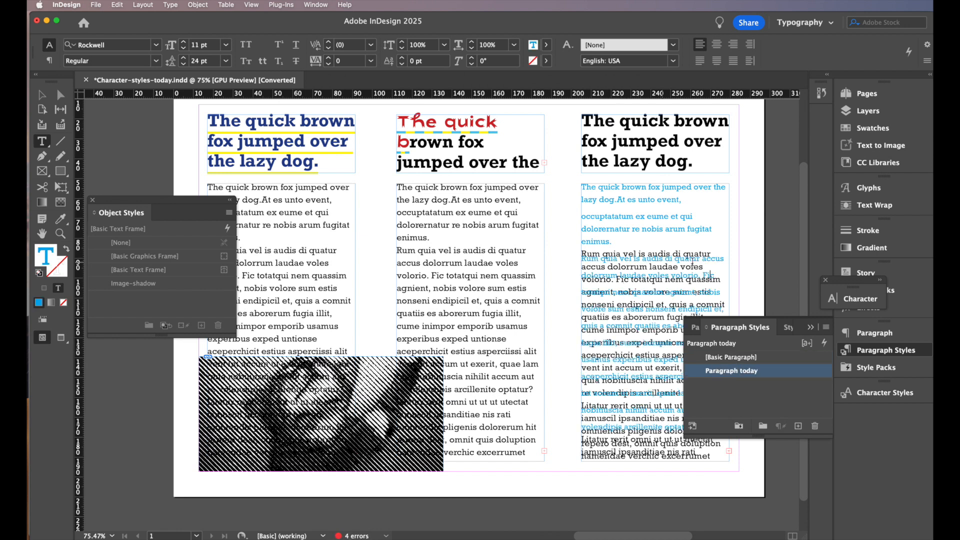
left_click(811, 330)
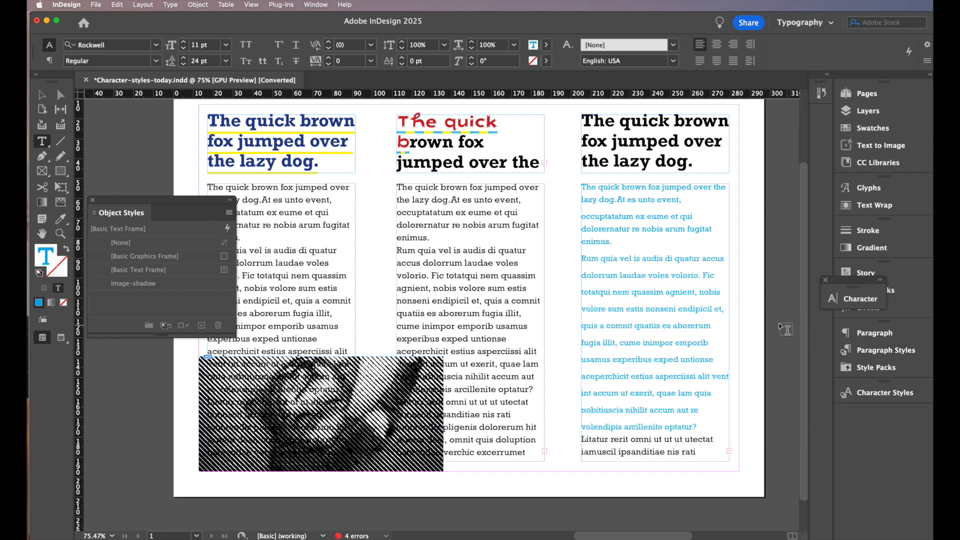
Step: Try [Basic Paragraph] on the third column's second paragraph and return it to the Paragraph today style
left_click(641, 307)
left_click(851, 352)
left_click(734, 358)
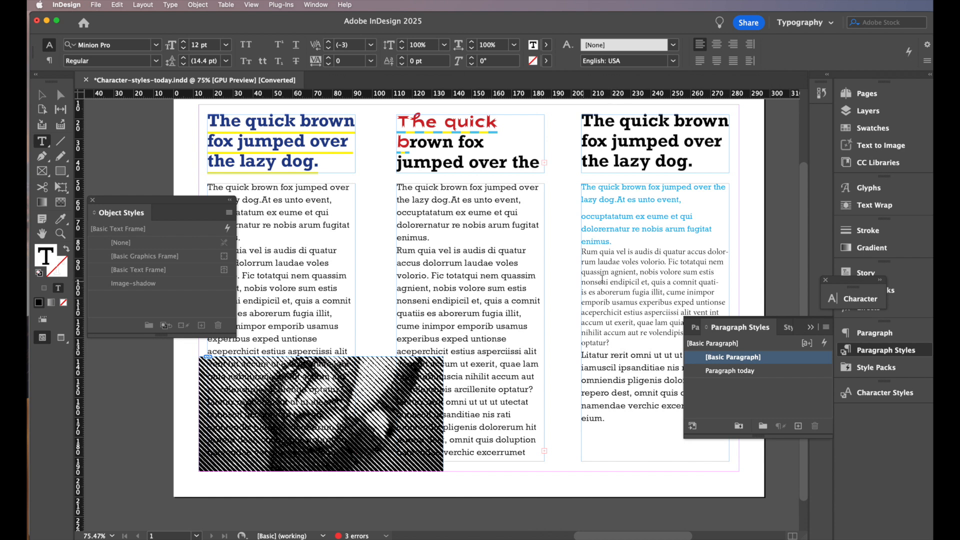
left_click(727, 372)
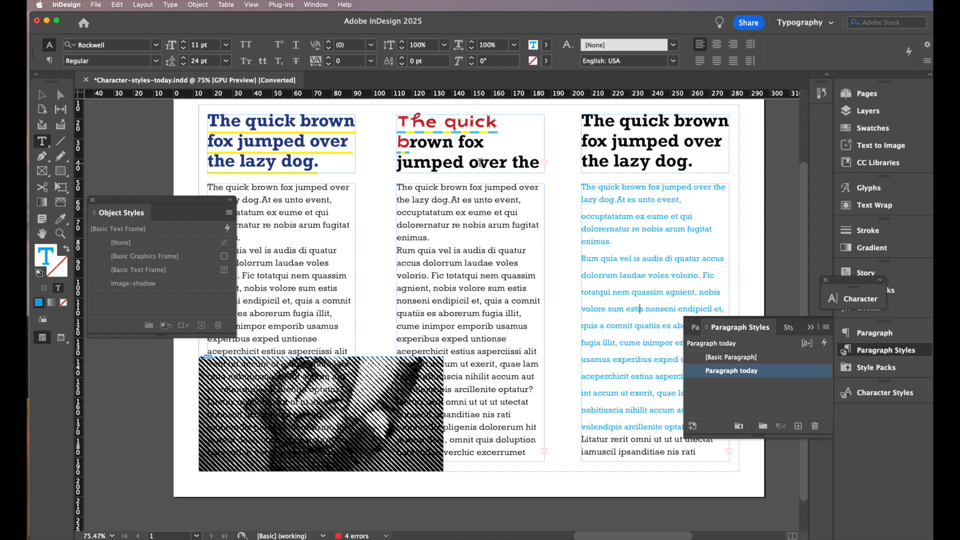
left_click(812, 325)
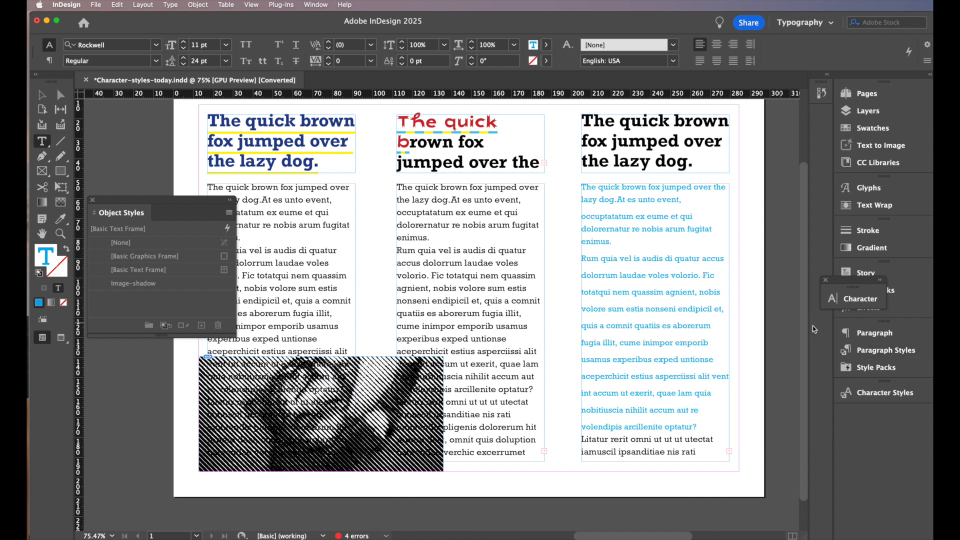
Step: Move the floating Character controls onto the page, expand them, and show the list of character styles
left_click_drag(847, 283, 787, 315)
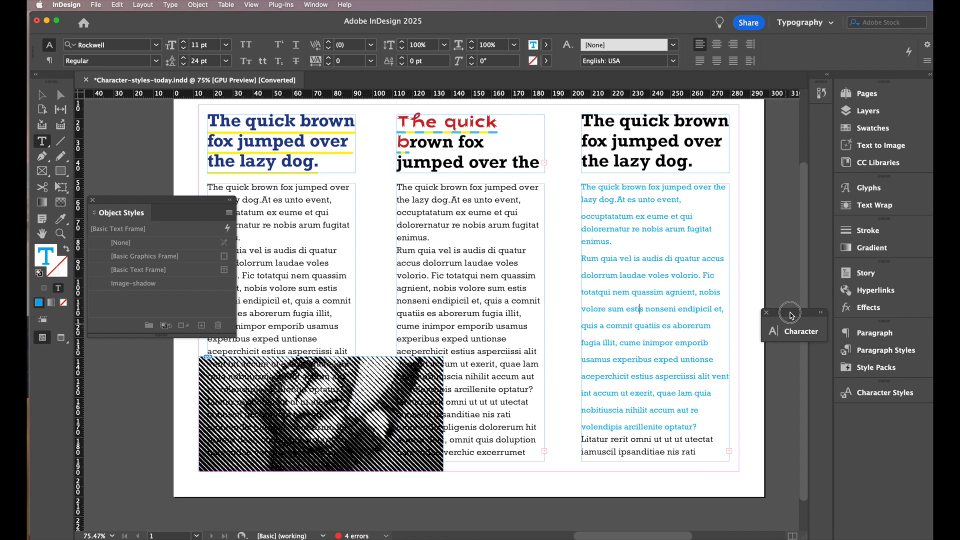
left_click_drag(793, 316, 666, 294)
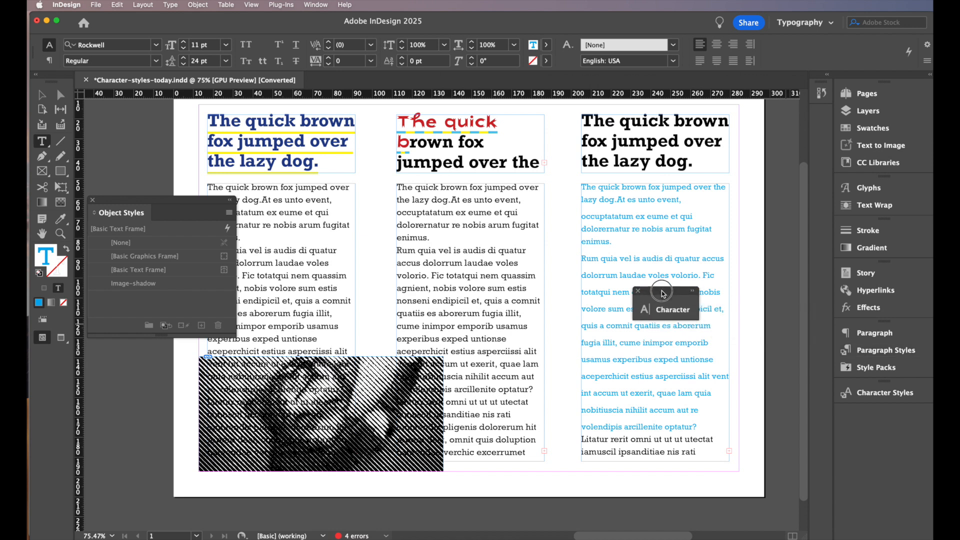
left_click(697, 292)
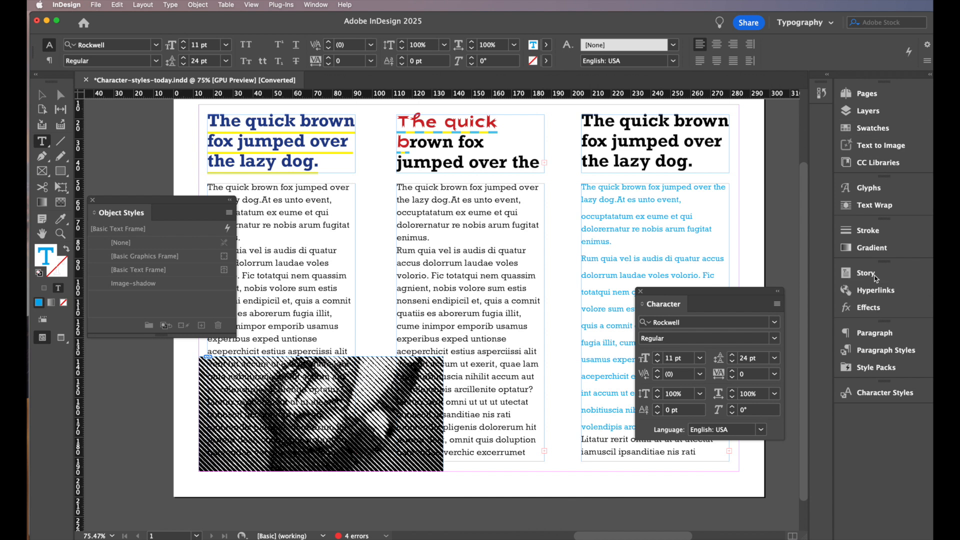
left_click(871, 393)
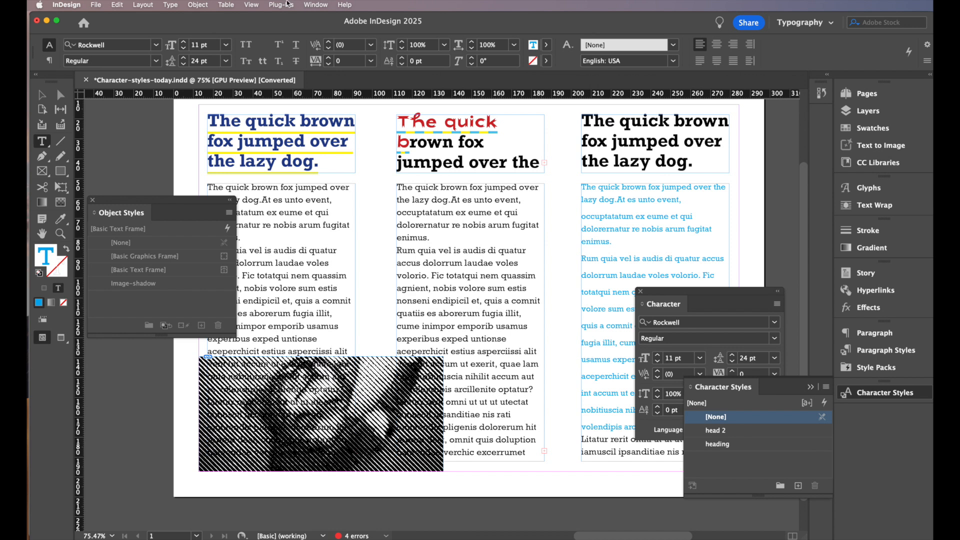
left_click(320, 6)
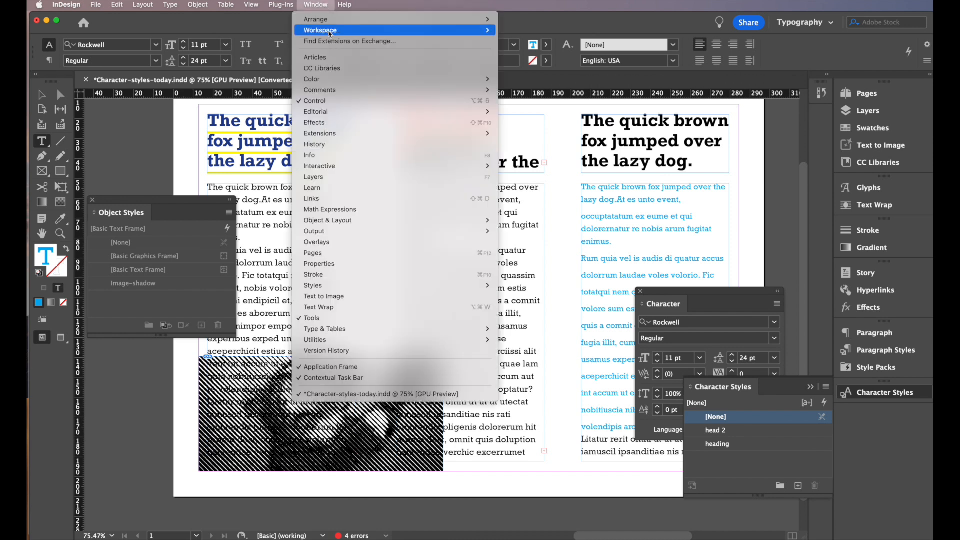
mouse_move(336, 31)
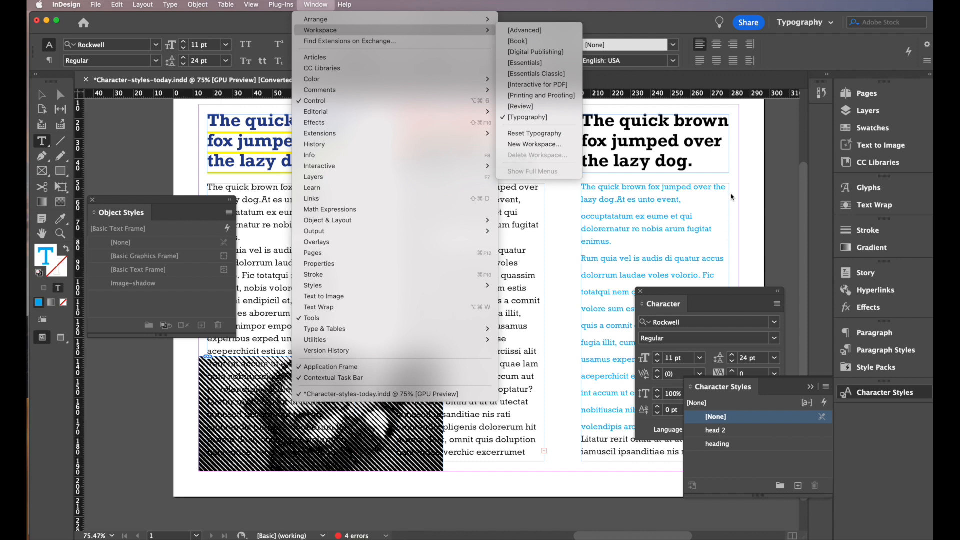
left_click(727, 75)
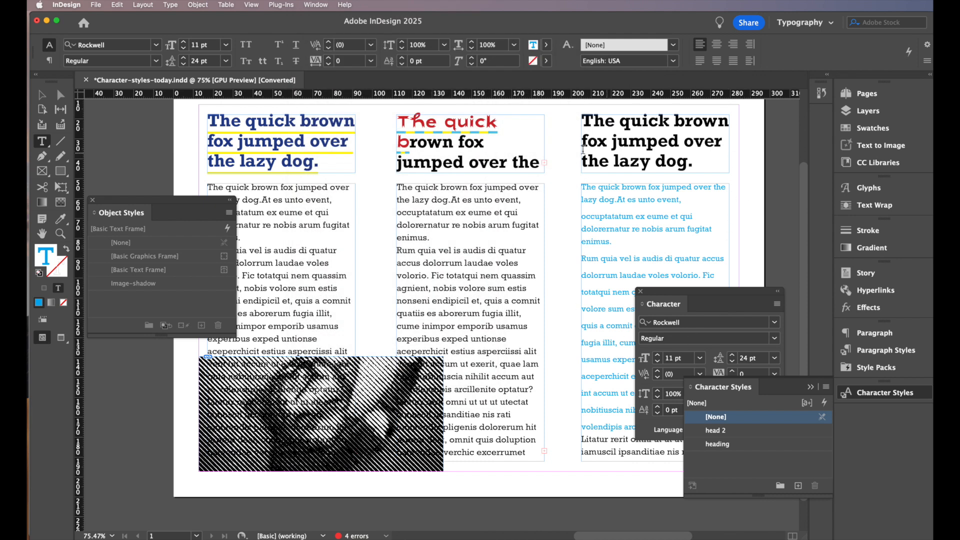
Step: Try the head 2 character style on the word "The" in the third column's heading and undo it
left_click(625, 122)
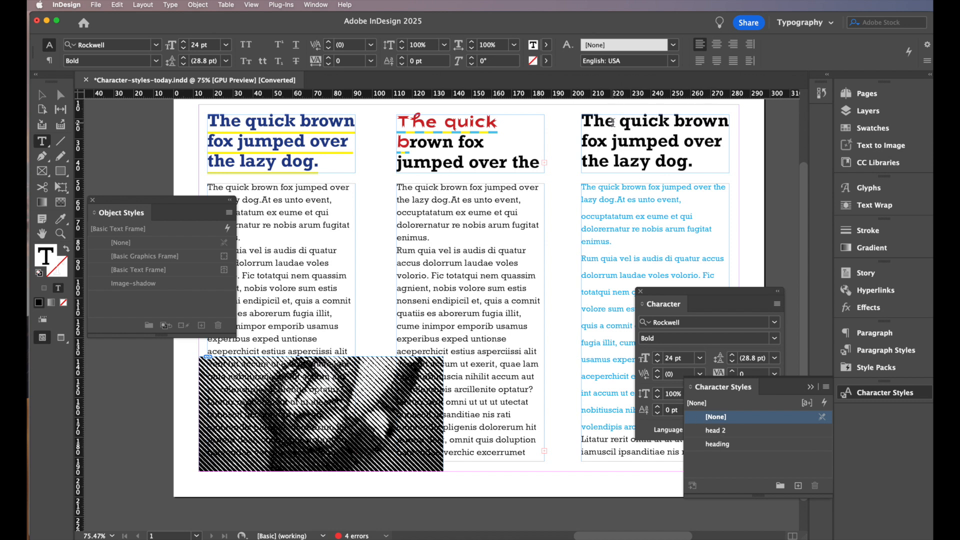
mouse_move(614, 120)
left_mouse_down()
mouse_move(578, 121)
mouse_move(597, 120)
left_mouse_up()
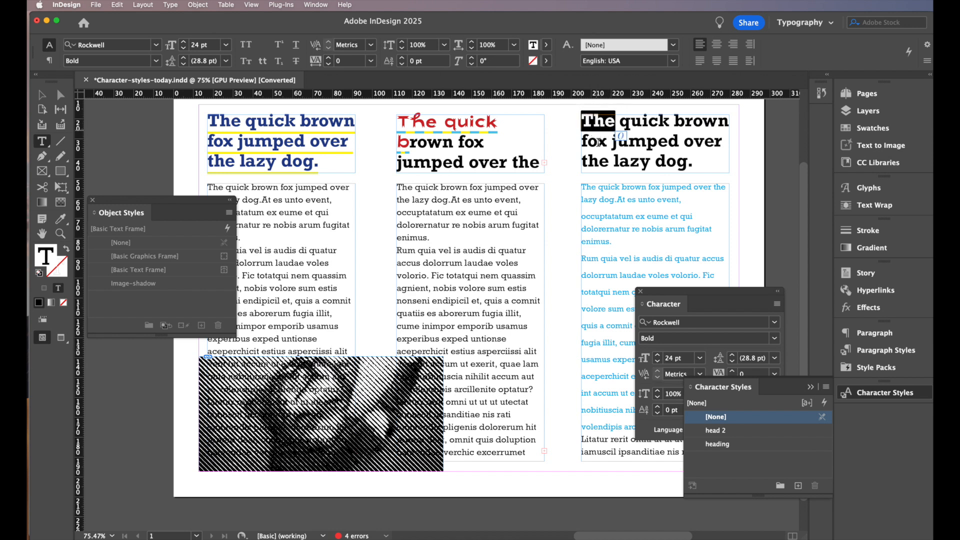
left_click(724, 431)
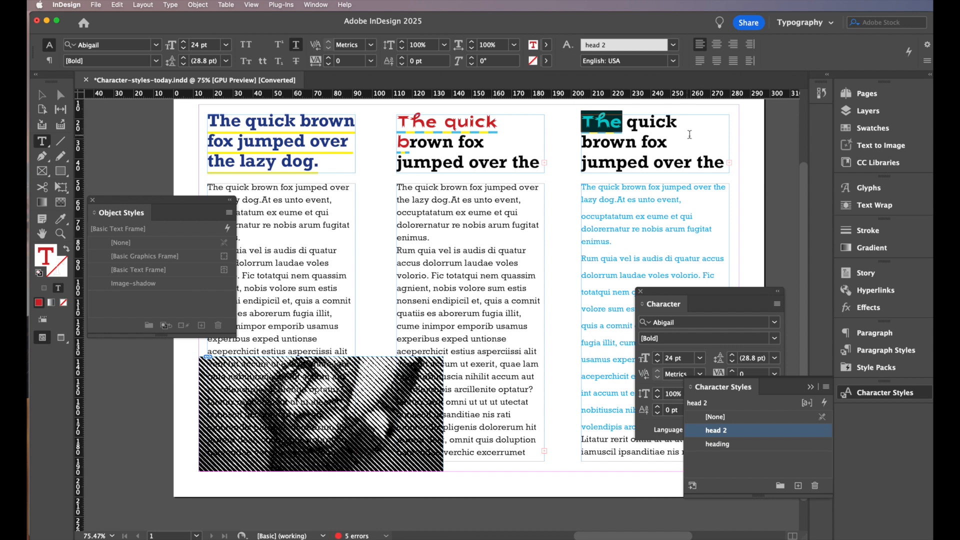
key("super+z")
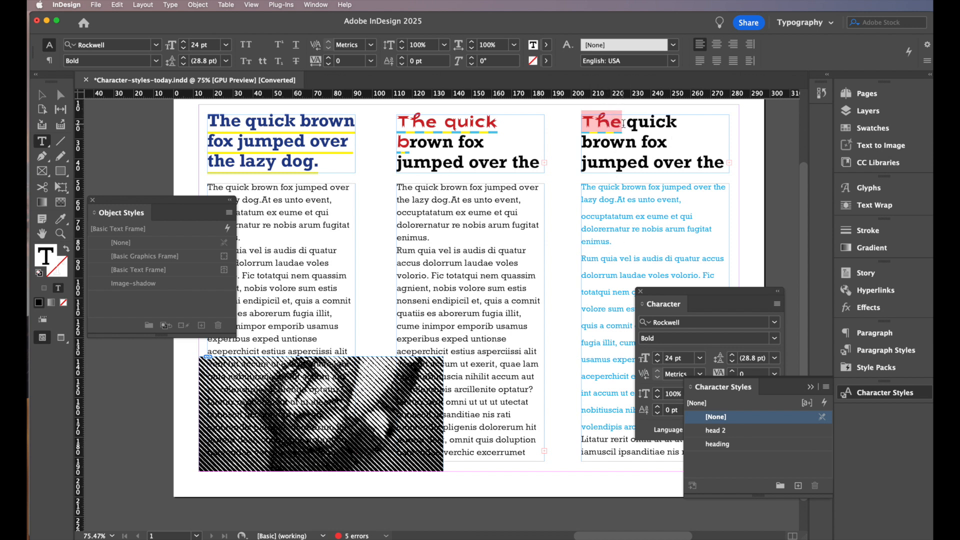
Step: Apply the head 2 character style to the word "The" in the third column's heading and set its font style to Regular
left_click_drag(623, 123, 582, 123)
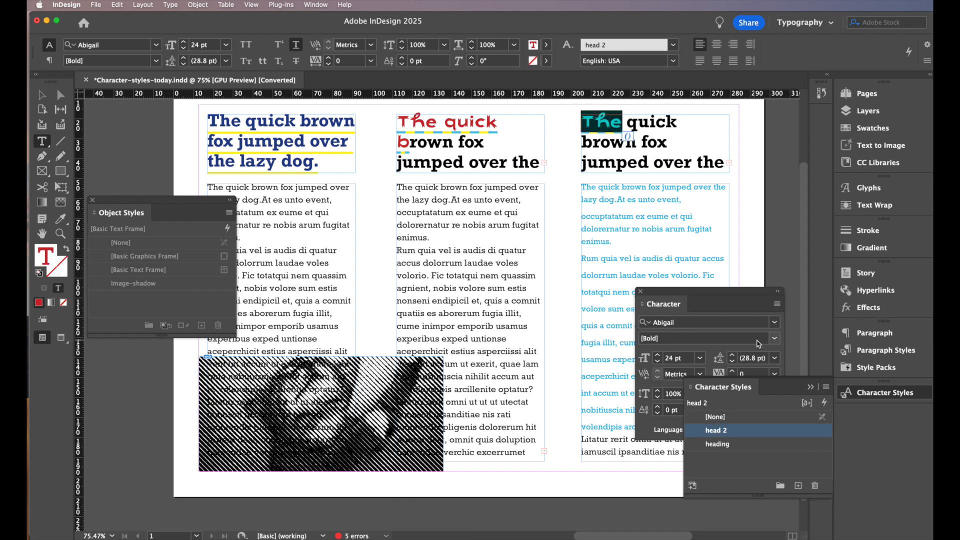
left_click(774, 339)
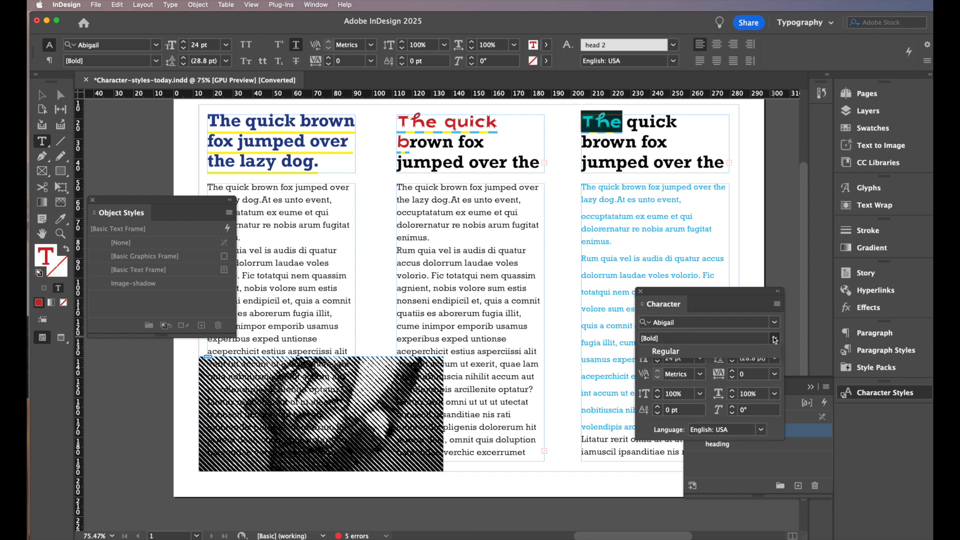
left_click(664, 353)
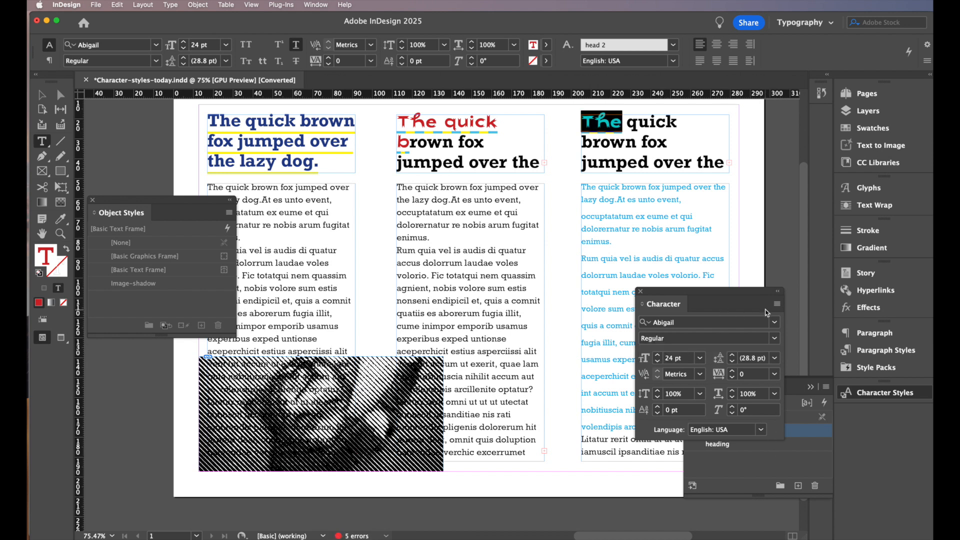
left_click(809, 432)
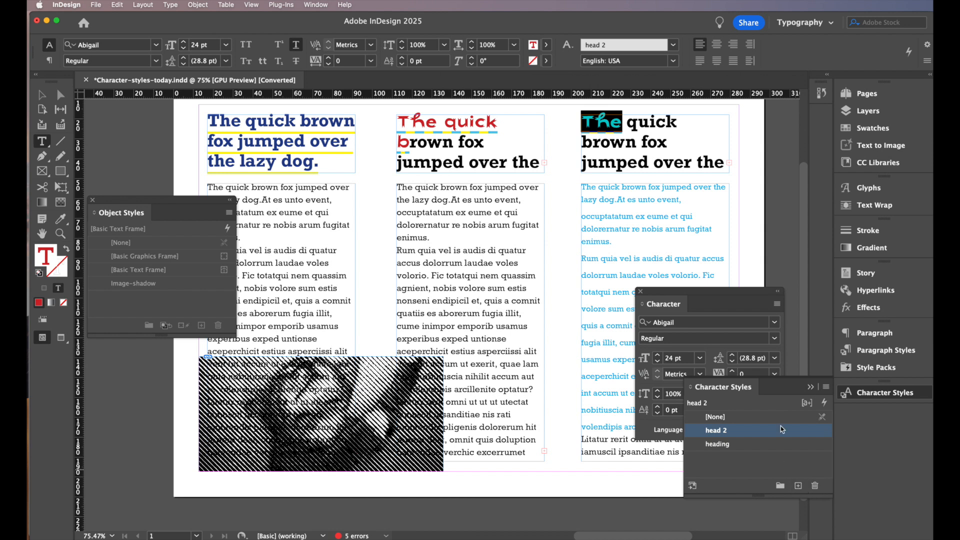
left_click(638, 131)
left_click(620, 122)
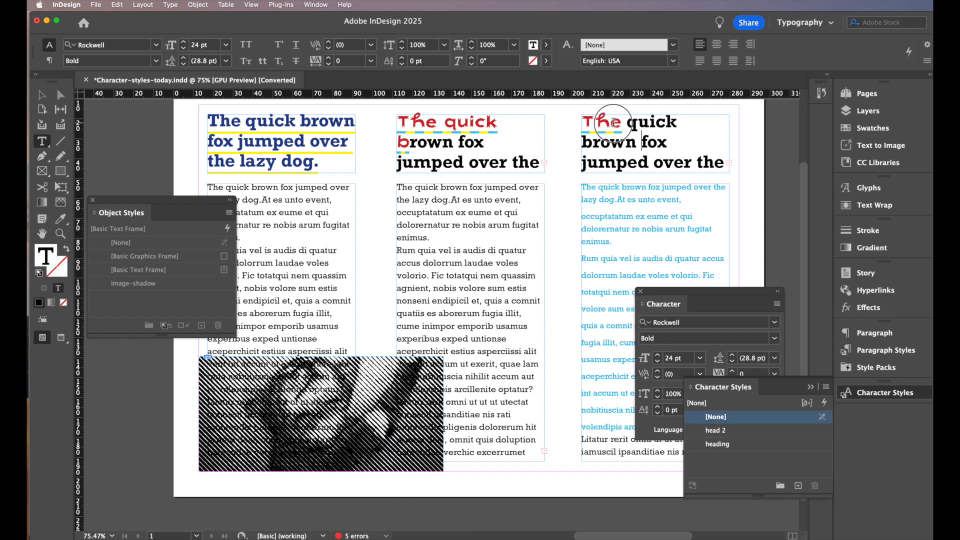
left_click_drag(621, 123, 556, 123)
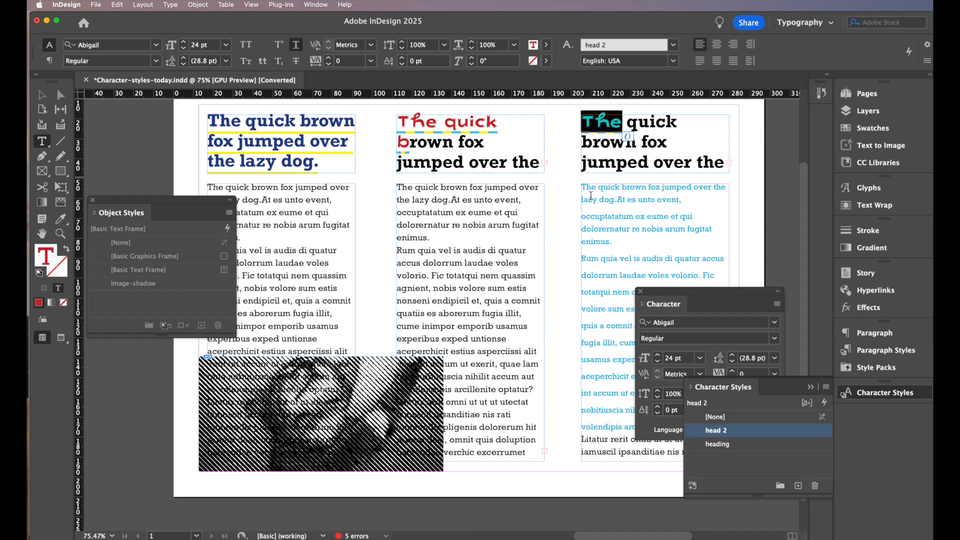
left_click(653, 147)
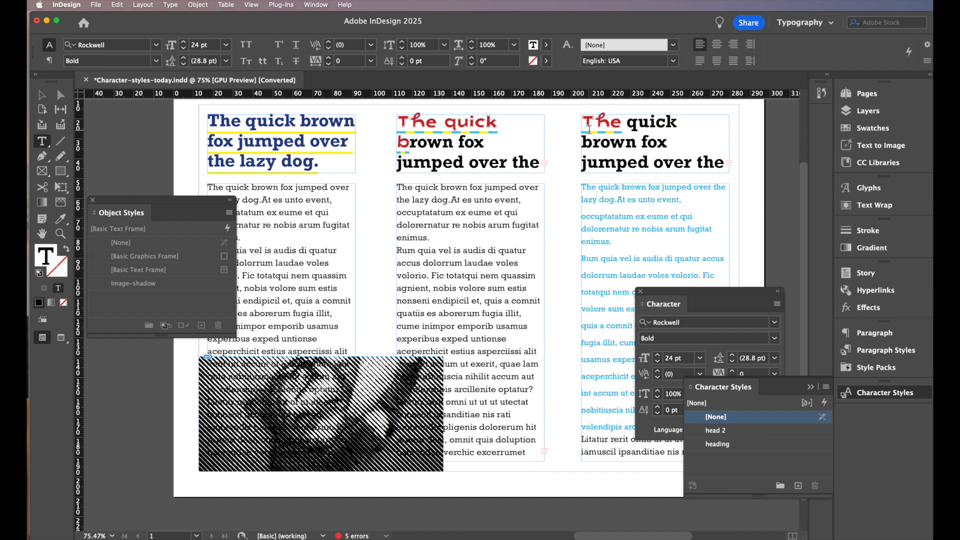
Step: Apply the heading character style to the letter "h" of "The" in the third column's heading
left_click(609, 122)
left_click_drag(622, 122, 595, 124)
left_click(610, 124)
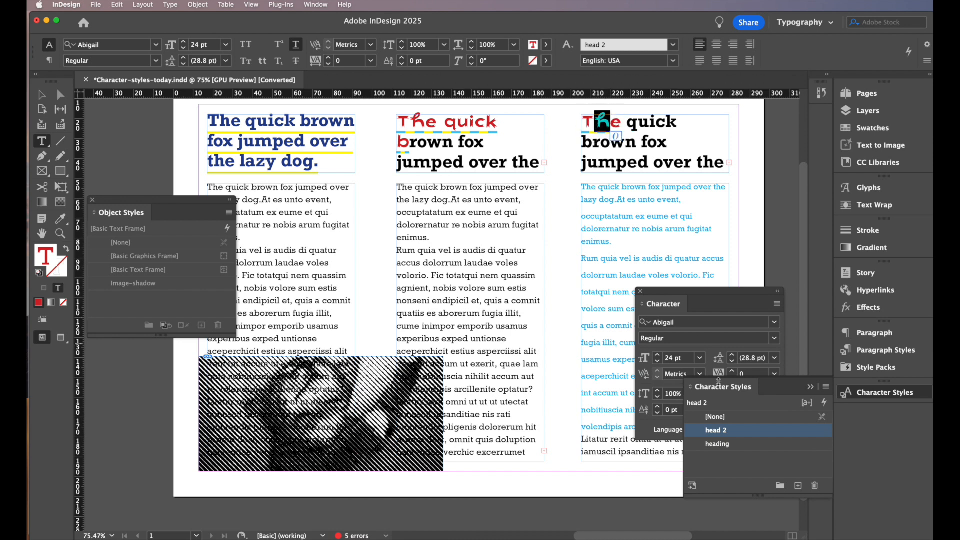
left_click(719, 443)
left_click(686, 147)
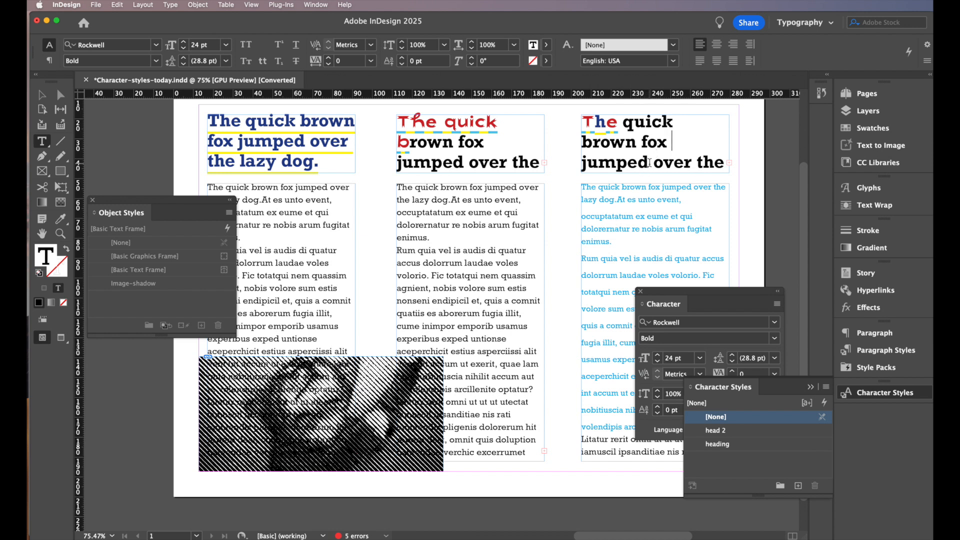
Step: Set the word "jumped" in the third column's heading to Avenir Black at 28 pt
left_click_drag(649, 163, 580, 164)
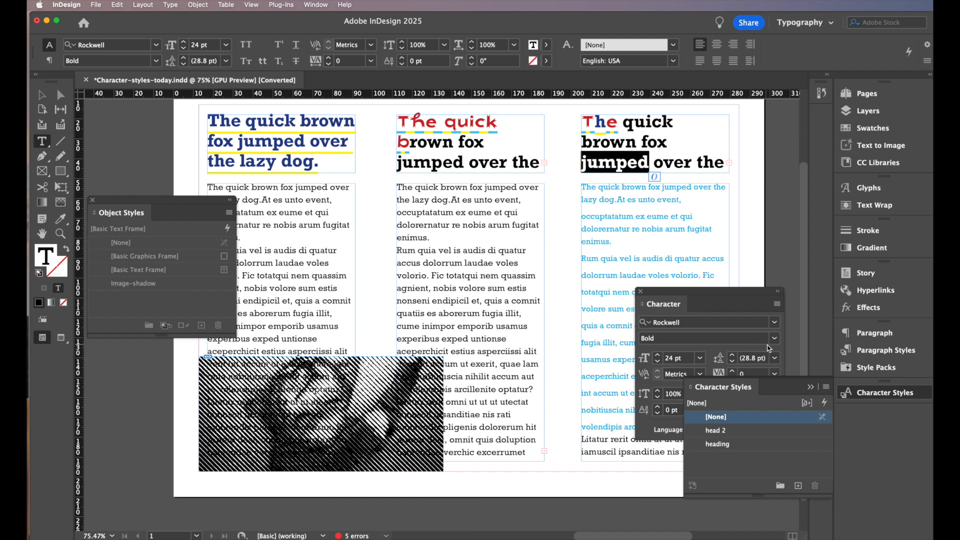
left_click(774, 324)
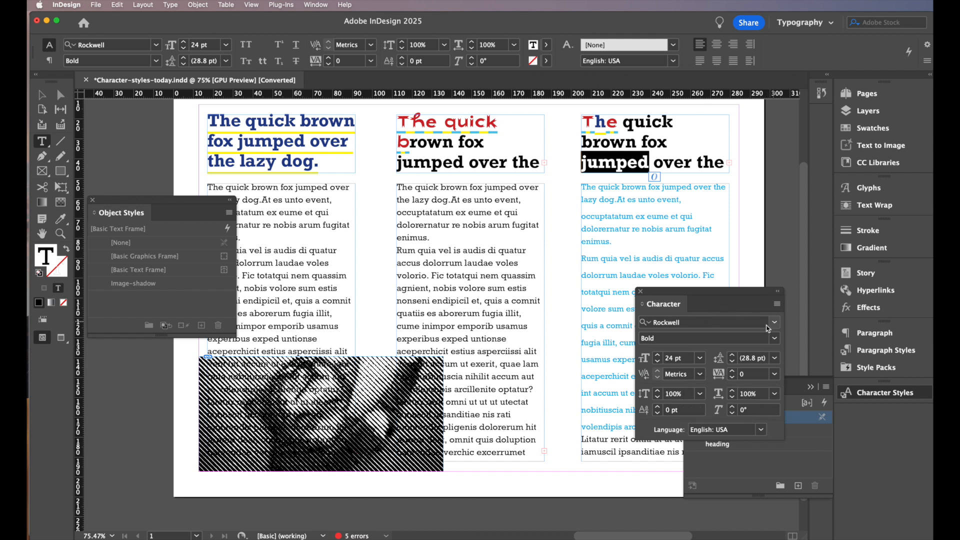
left_click(774, 323)
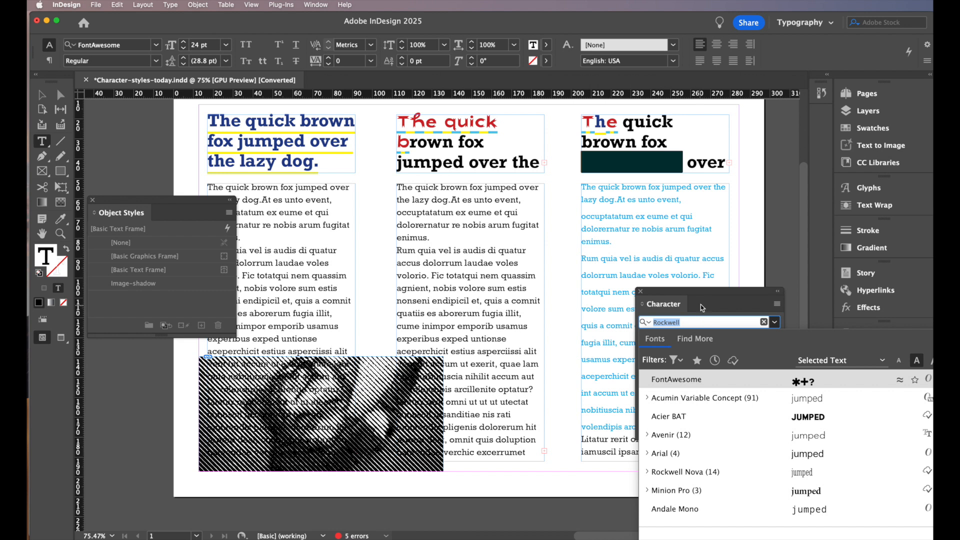
left_click(714, 295)
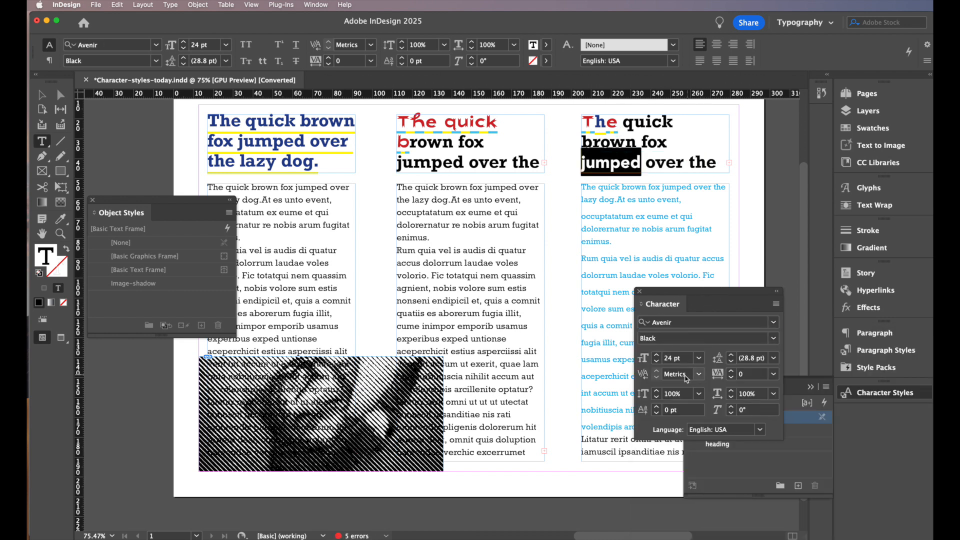
left_click(657, 356)
left_click(656, 356)
left_click(657, 356)
left_click(657, 356)
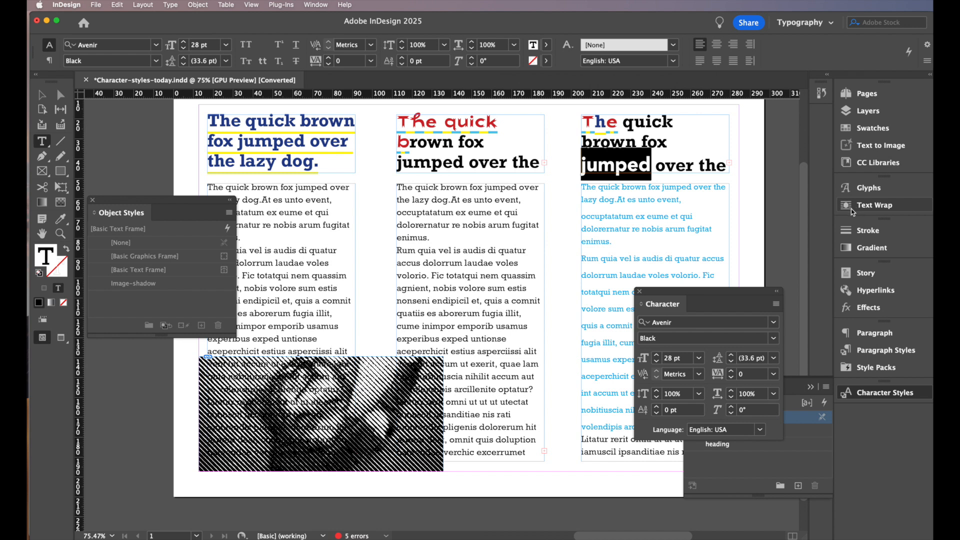
Step: Color the selected word "jumped" with the magenta swatch C=0 M=100 Y=0 K=0
left_click(845, 129)
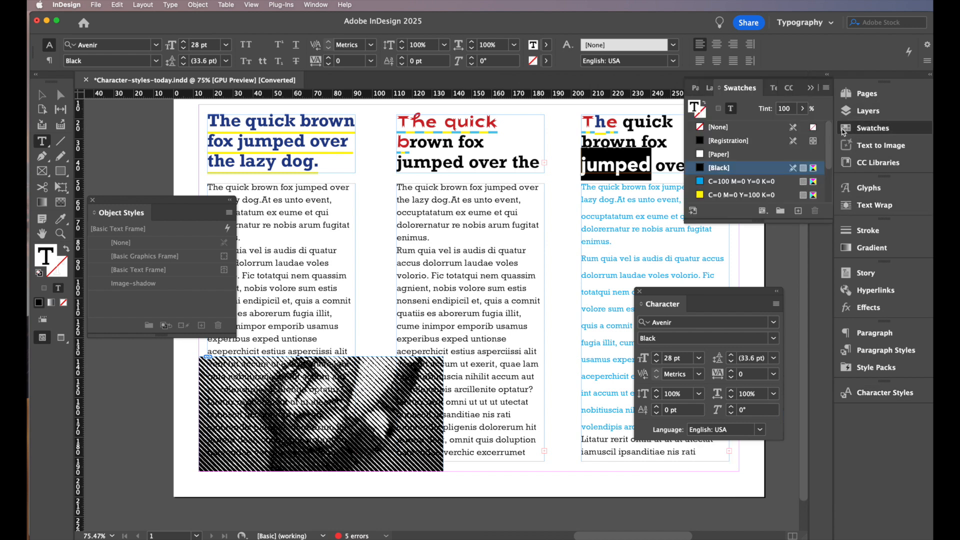
scroll(828, 170, "down", 1)
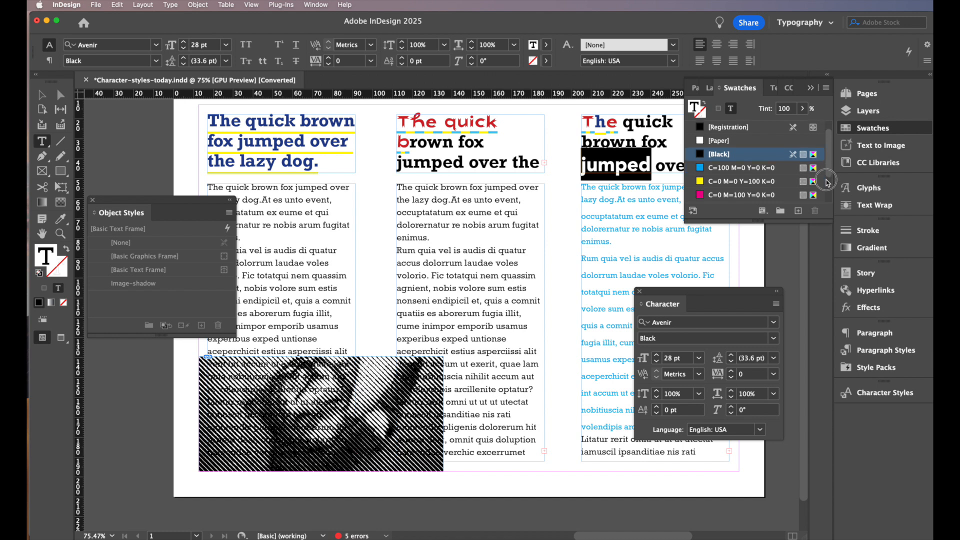
left_click(717, 195)
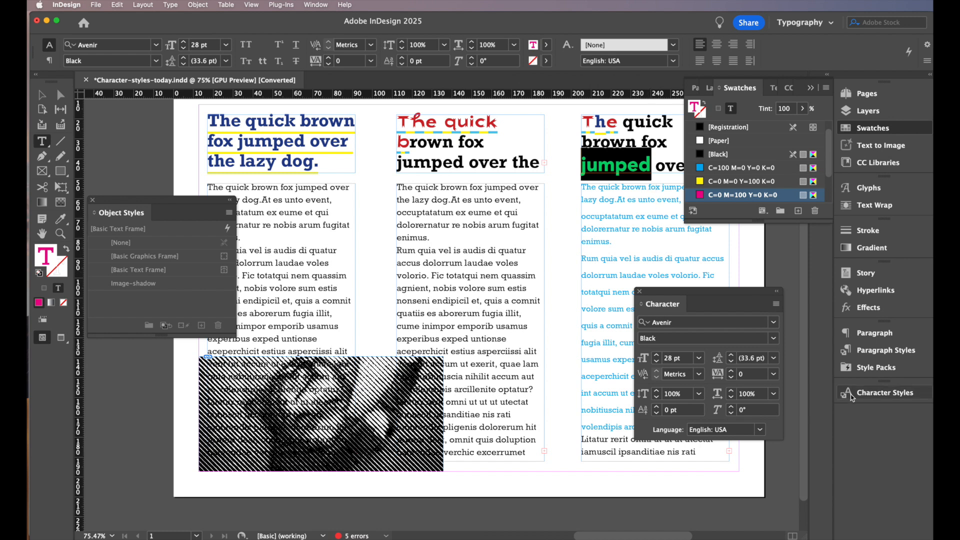
Step: Start a new character style from the formatted word "jumped", name it "new today", and enable Apply Style to Selection
left_click(878, 393)
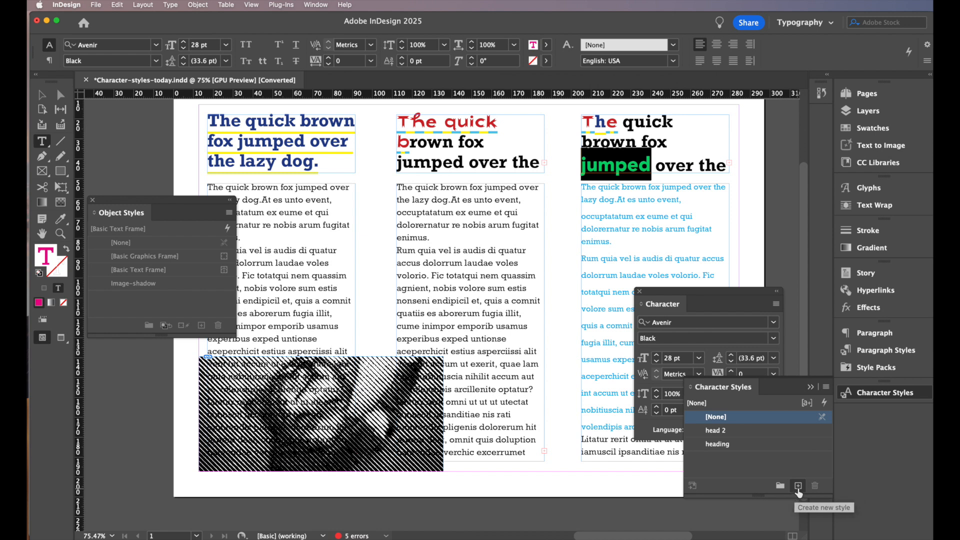
left_click(798, 489)
left_click(798, 486, "alt")
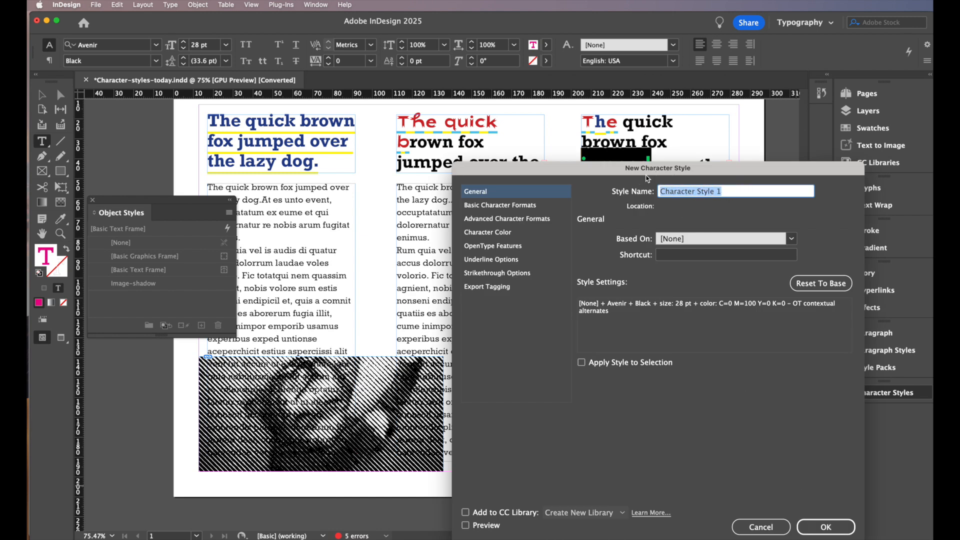
type("new today")
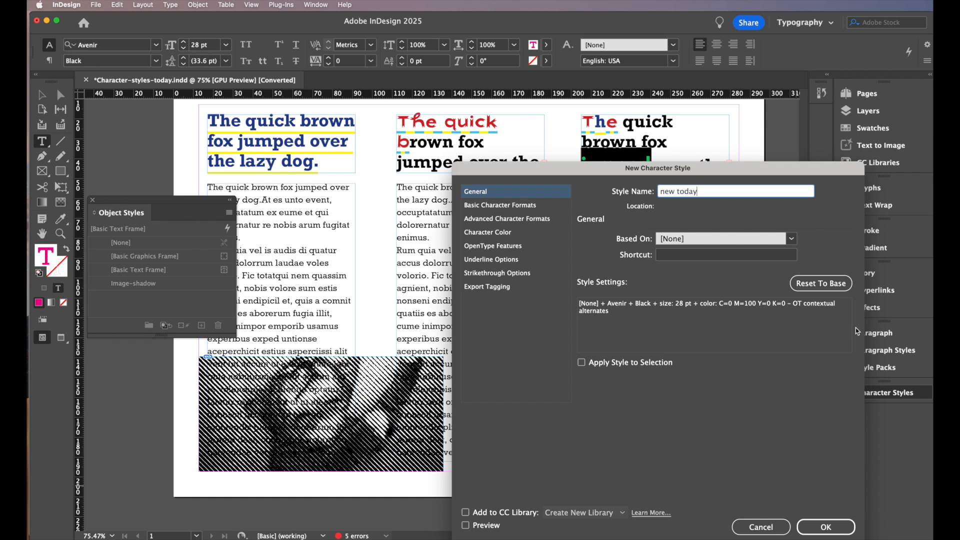
left_click(582, 362)
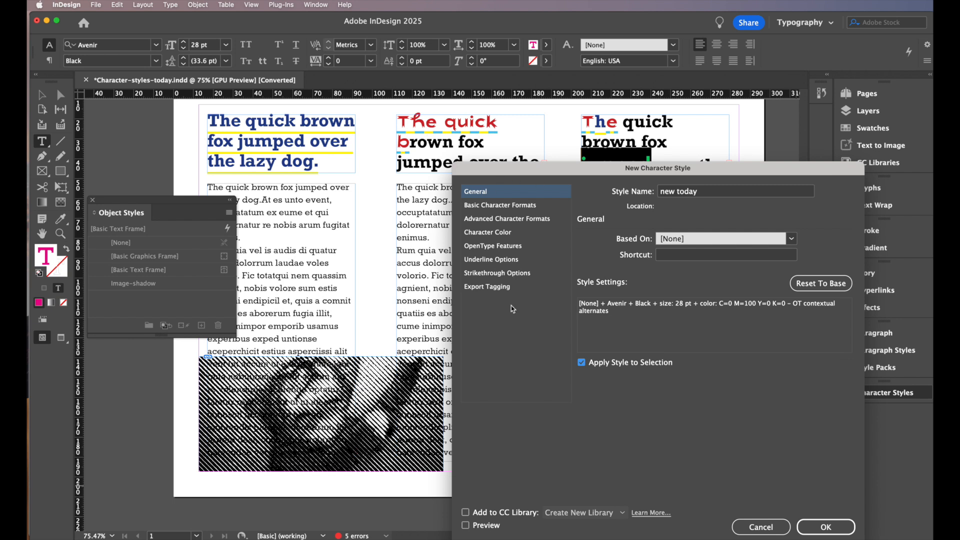
Step: Turn on underlining in the new today style with a 4 pt weight and the Japanese Dots type
left_click(499, 232)
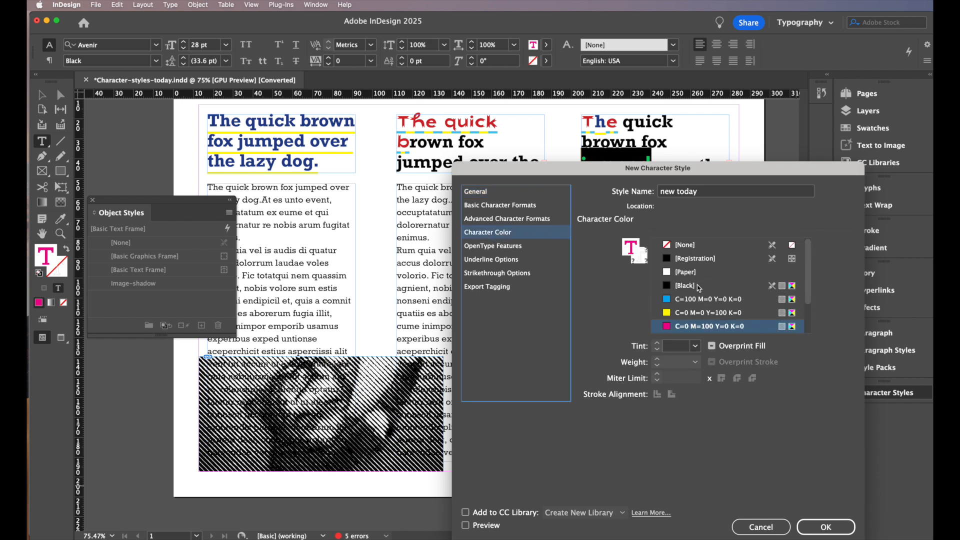
left_click(498, 259)
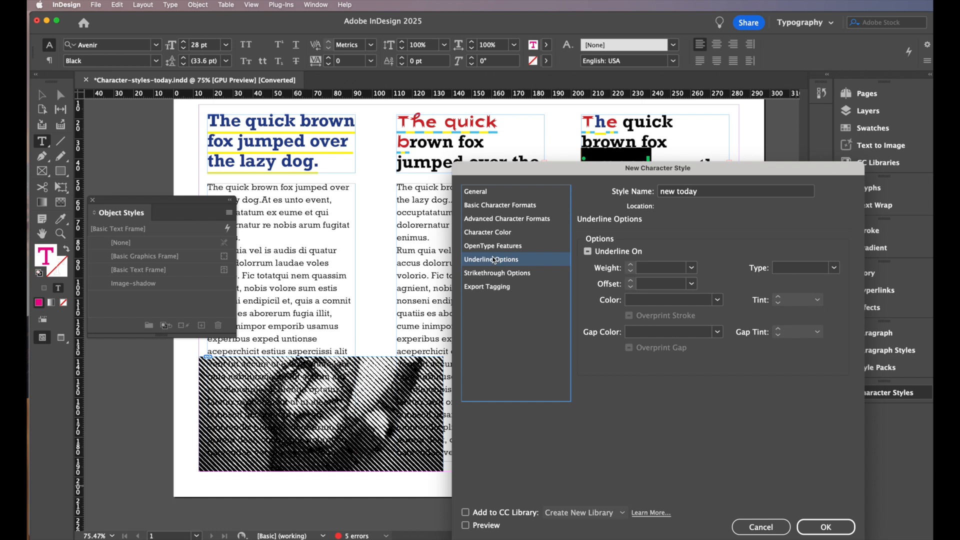
left_click(588, 252)
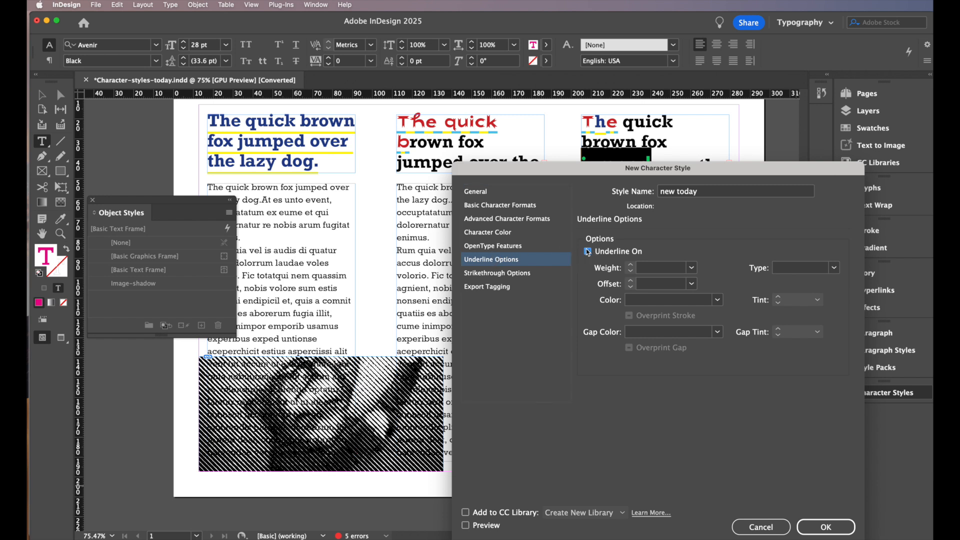
left_click(692, 268)
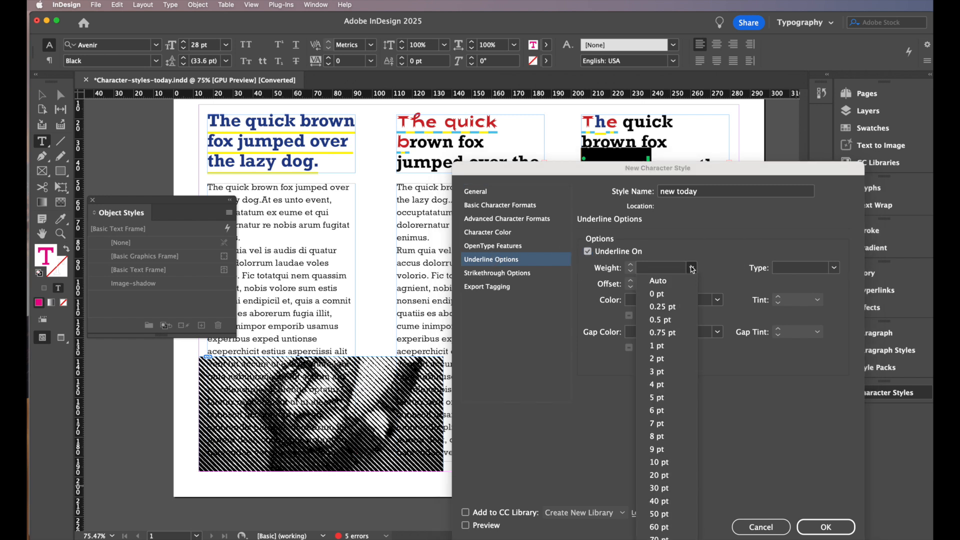
left_click(659, 385)
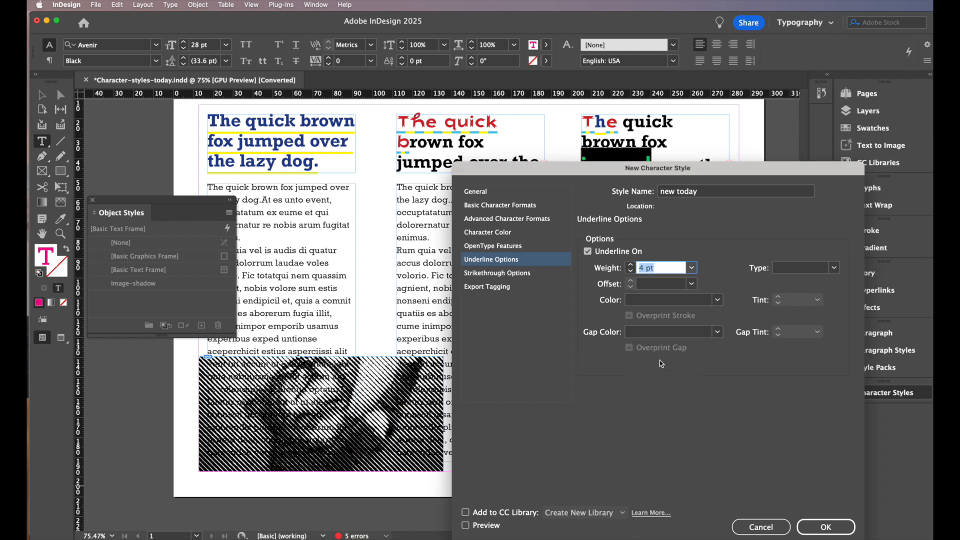
left_click(833, 268)
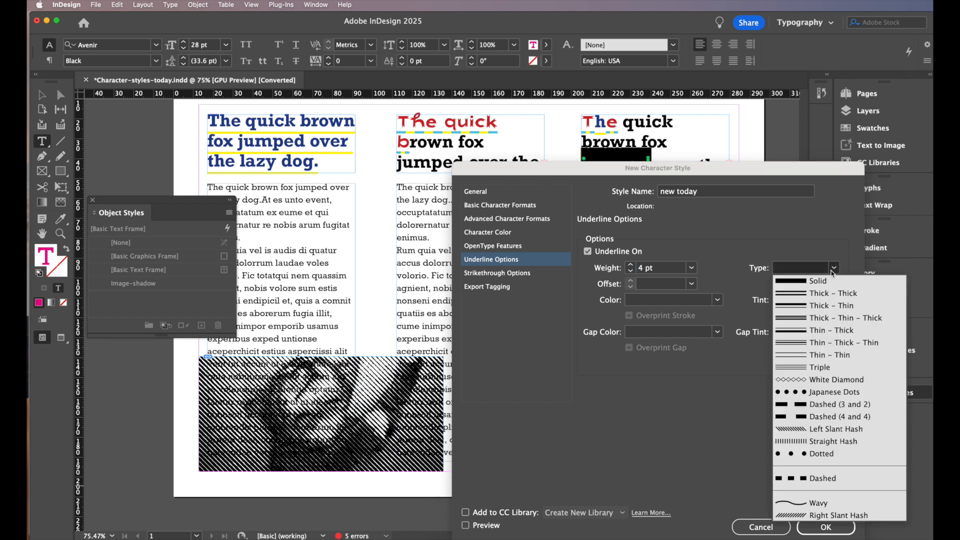
left_click(807, 393)
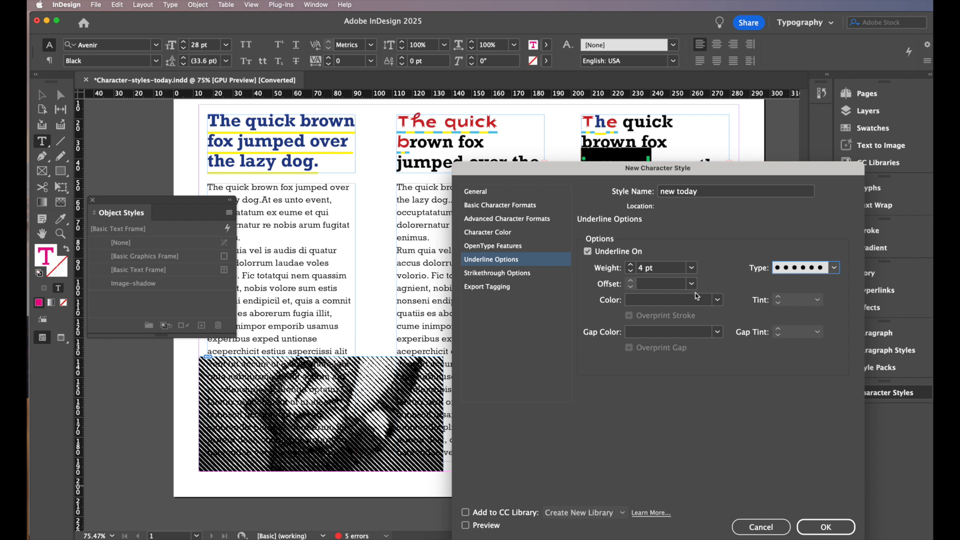
Step: Set the underline color to C=100 M=0 Y=0 K=0 and the gap color to C=0 M=0 Y=100 K=0, and create the style
left_click(718, 302)
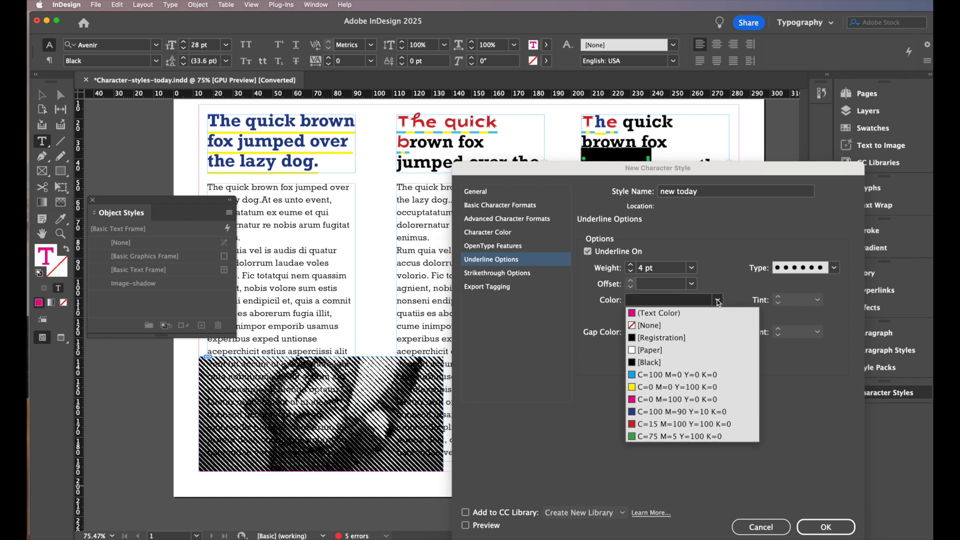
left_click(664, 371)
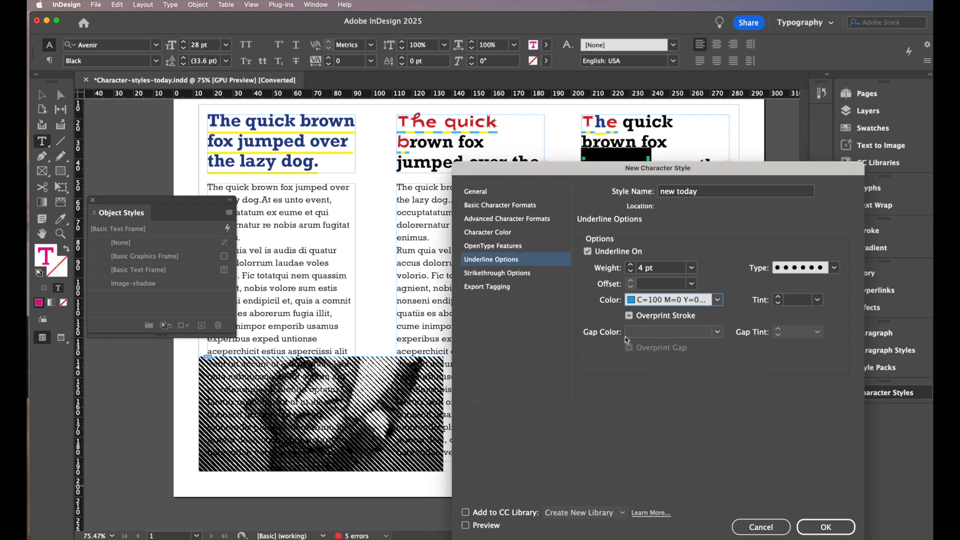
left_click(718, 332)
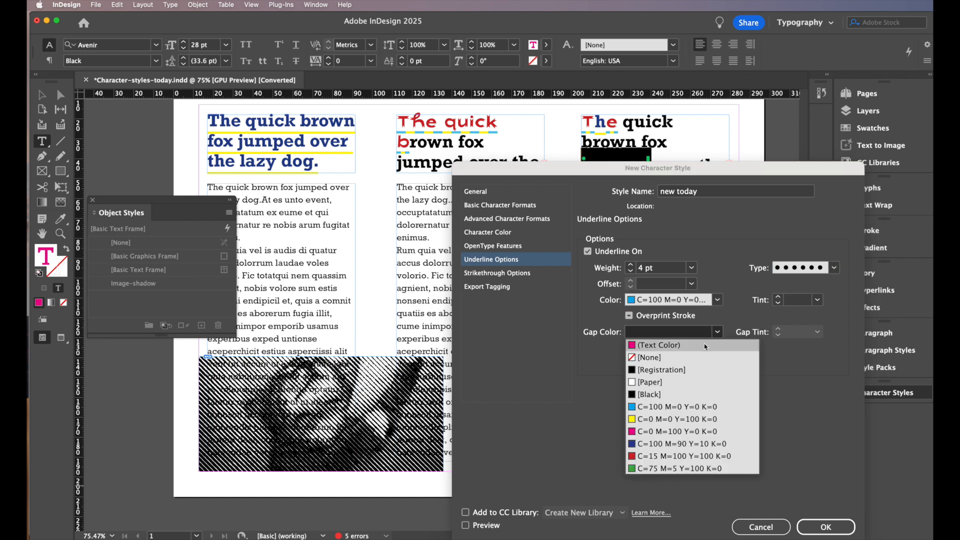
left_click(656, 421)
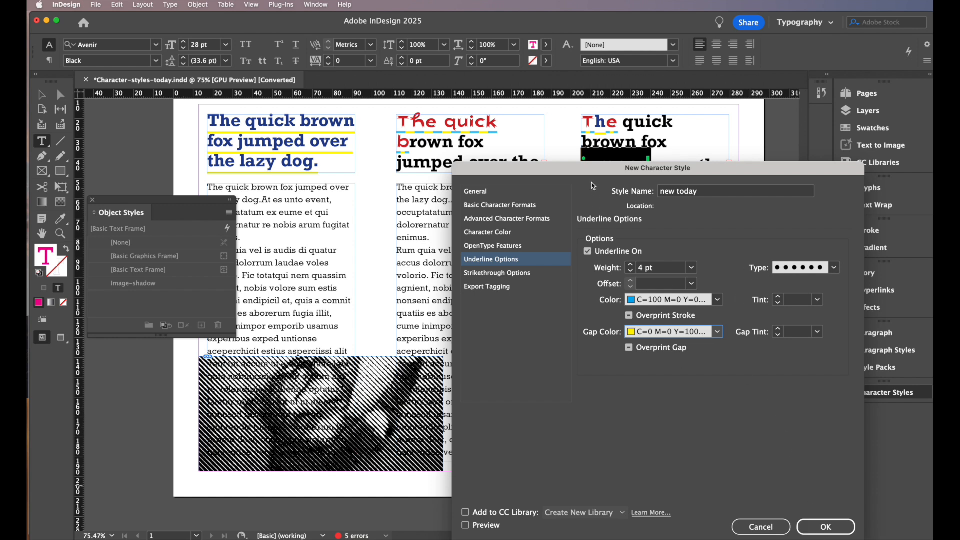
left_click_drag(593, 172, 571, 148)
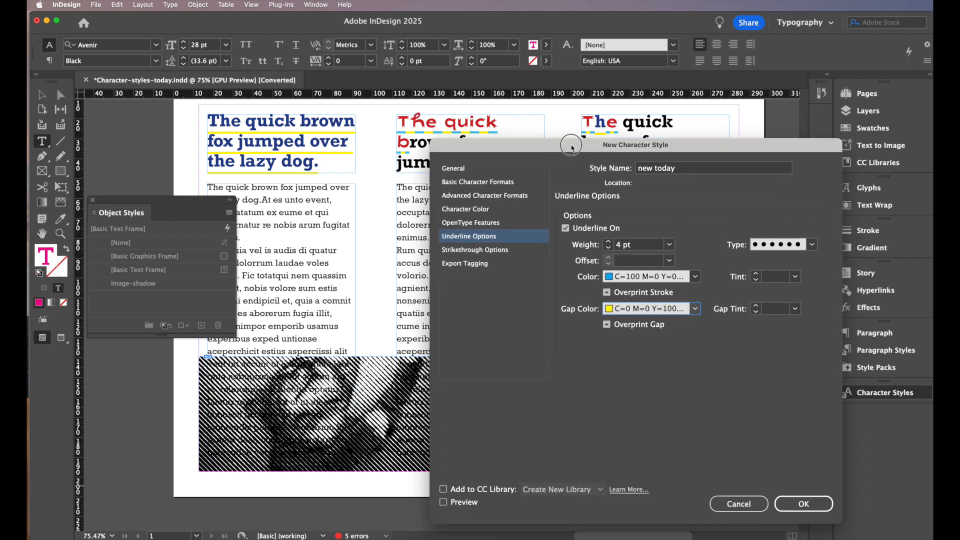
left_click(804, 503)
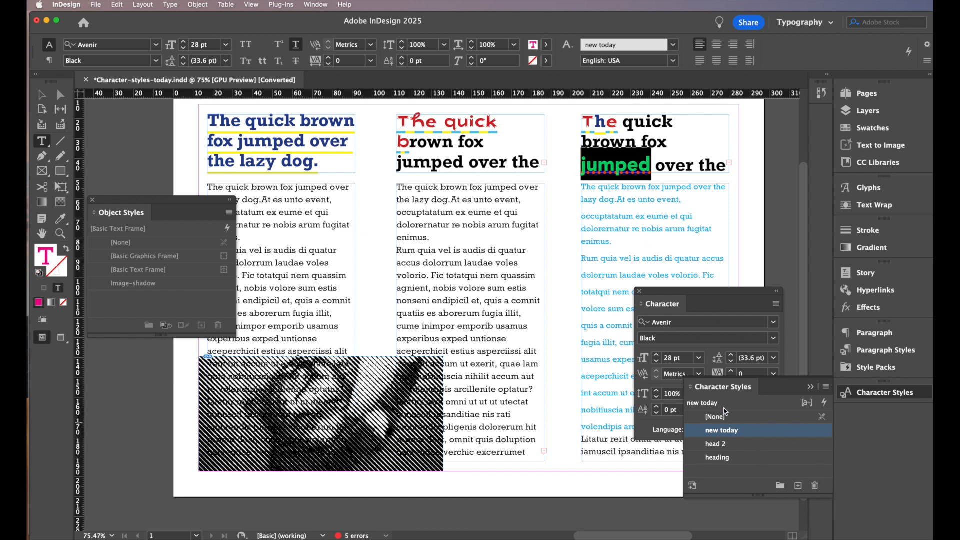
left_click(743, 241)
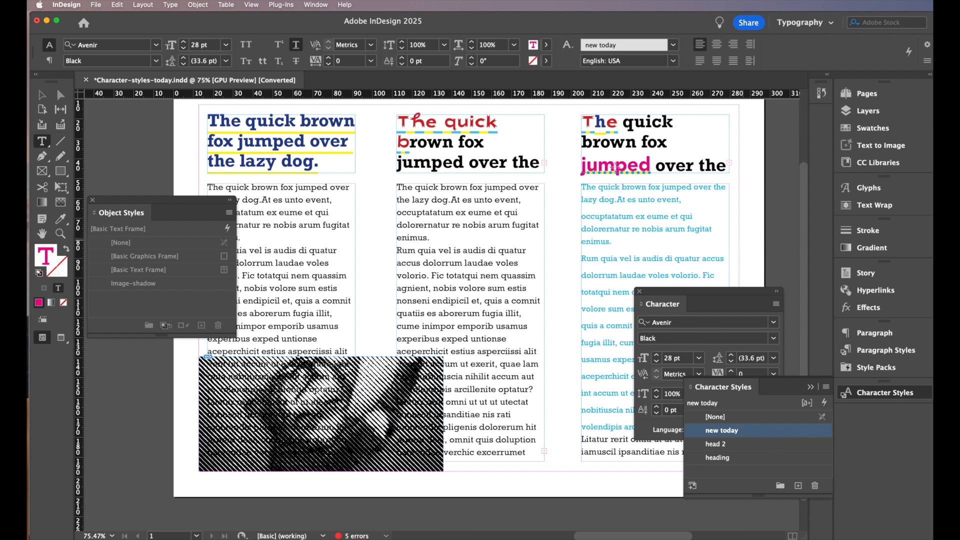
Step: Apply the head 2 character style to the letter "p" in the magenta word "jumped" and deselect it
key("shift+super+a")
left_click_drag(624, 165, 615, 166)
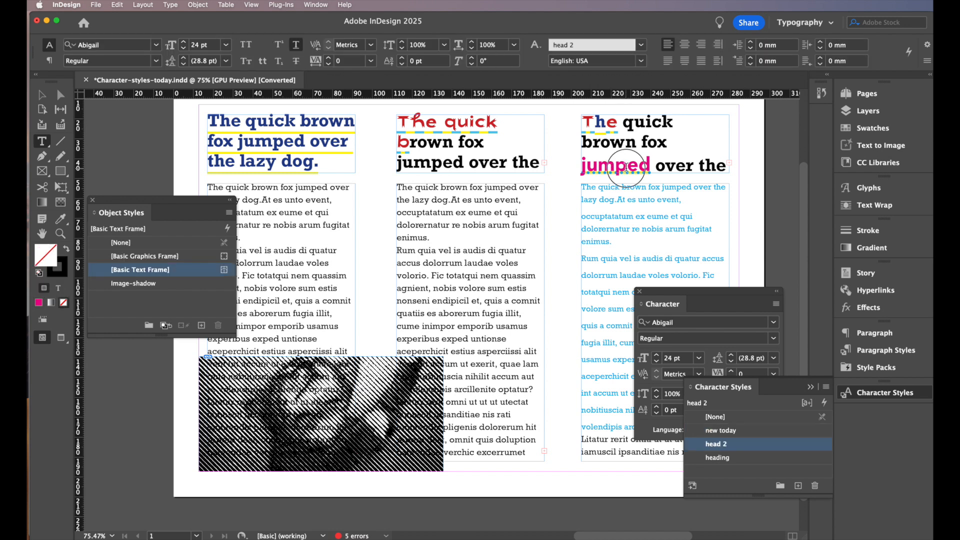
left_click(719, 445)
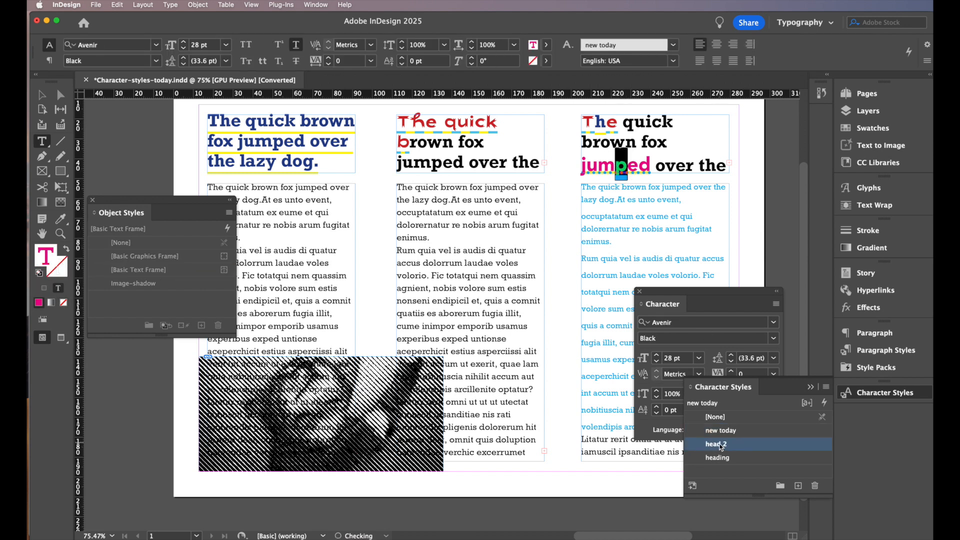
left_click(693, 203)
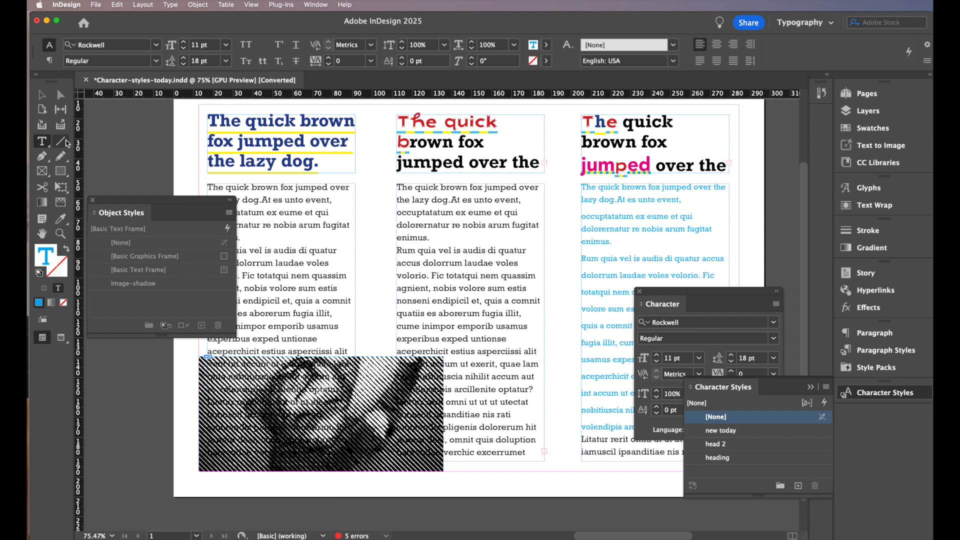
Step: Select the striped image frame that overlaps the first two text columns, and close and reopen the Object Styles panel
left_click(42, 95)
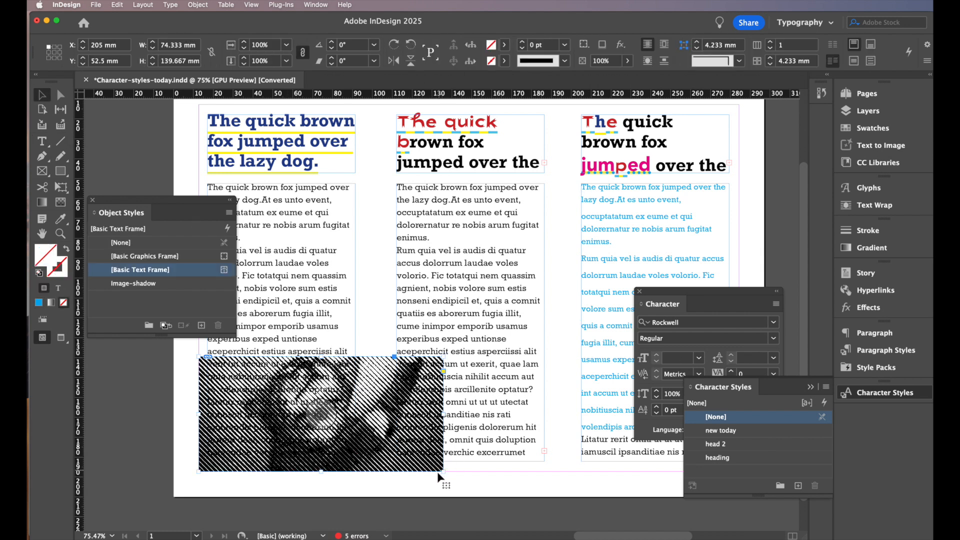
left_click(434, 470)
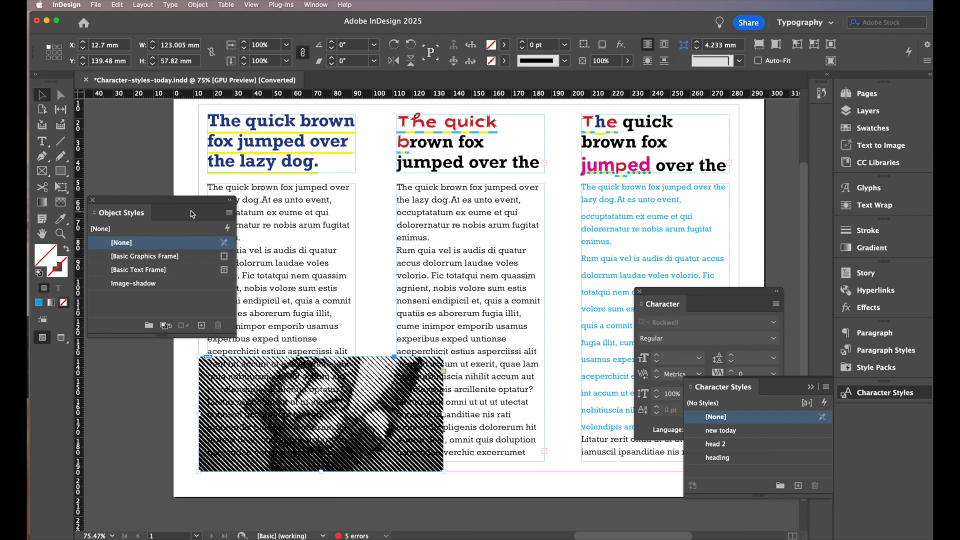
left_click(93, 201)
left_click(316, 5)
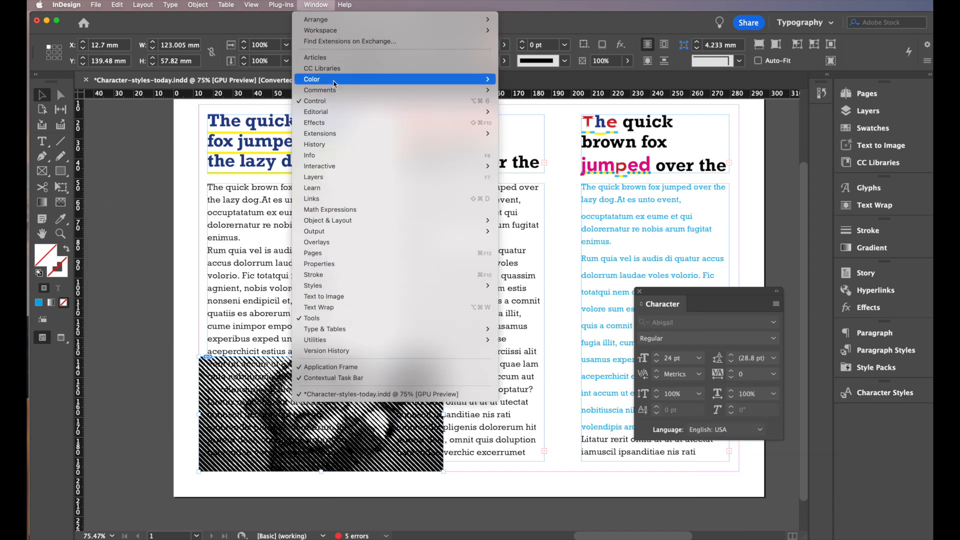
mouse_move(317, 287)
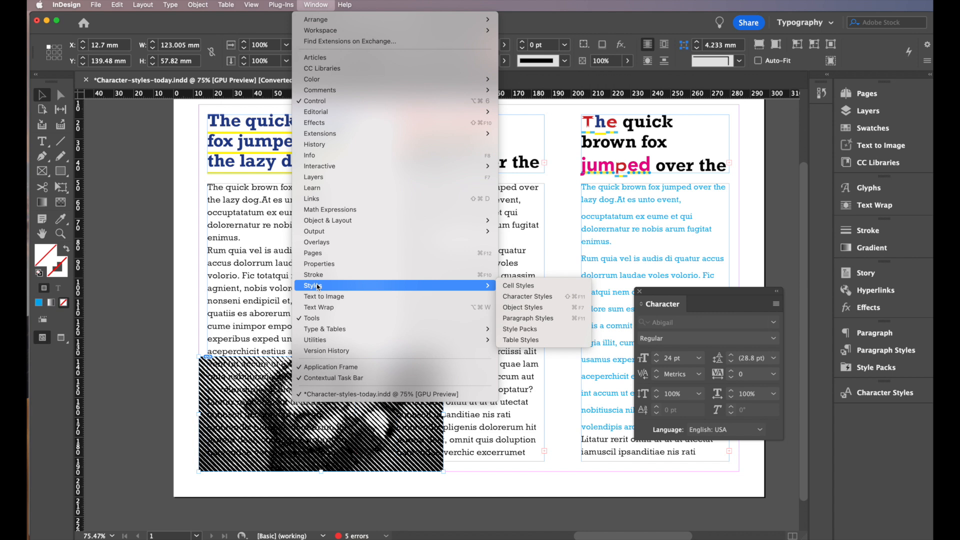
left_click(516, 309)
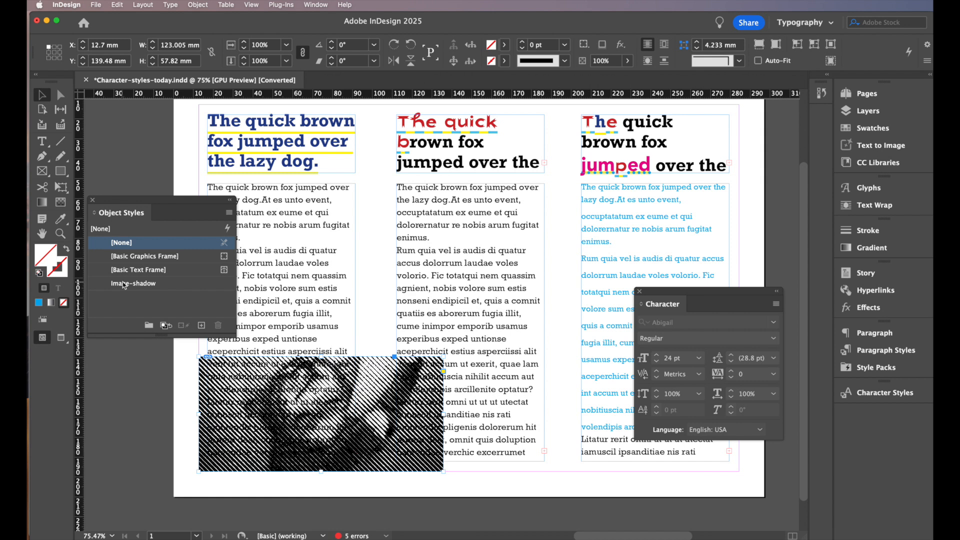
Step: Apply the Image-shadow object style to the image, and clear it back to [None]
left_click(145, 284)
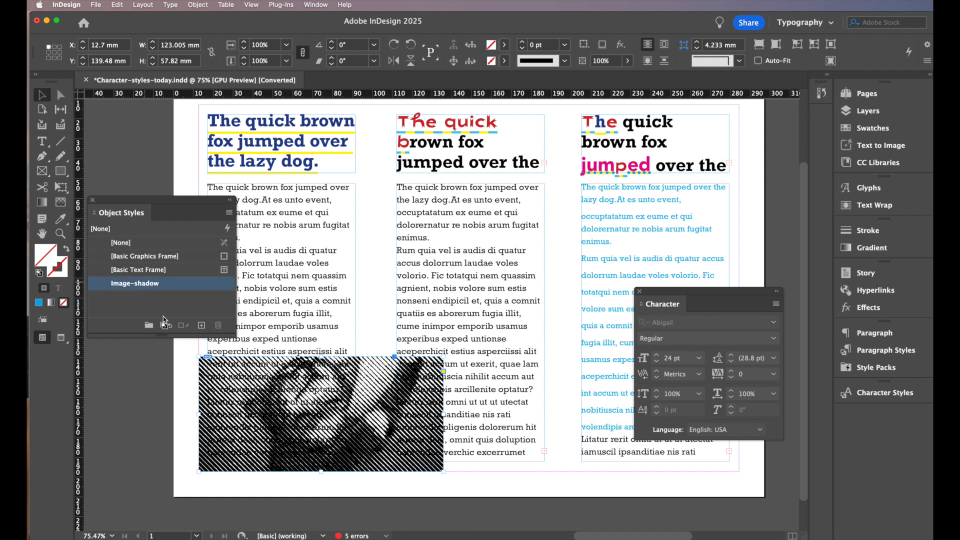
left_click(122, 243)
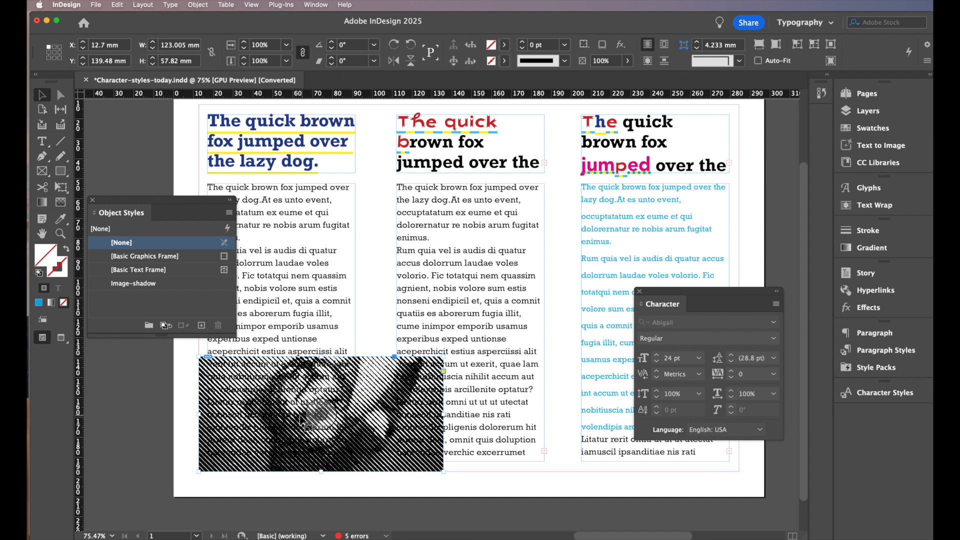
Step: Wrap the body text around the image's bounding box with a 2 mm offset on all sides
left_click(854, 206)
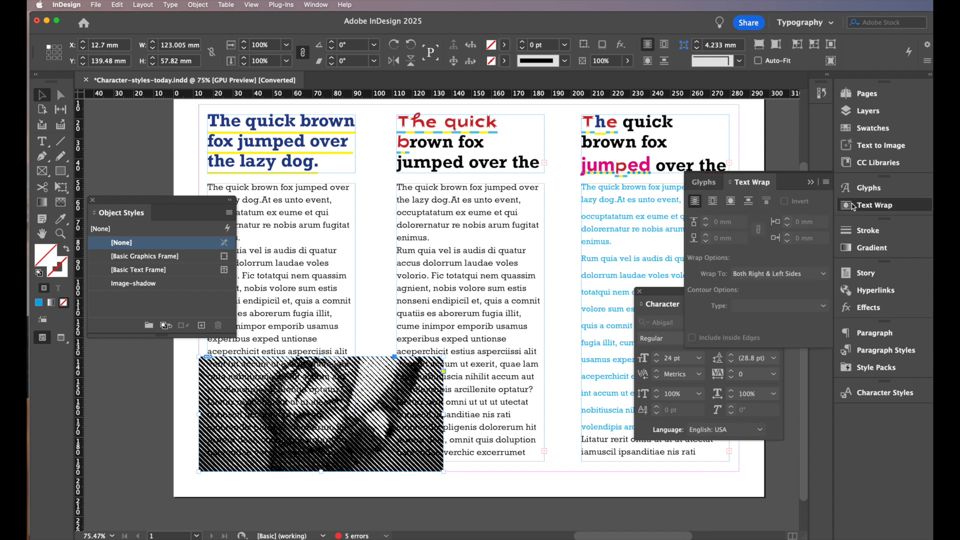
left_click(712, 201)
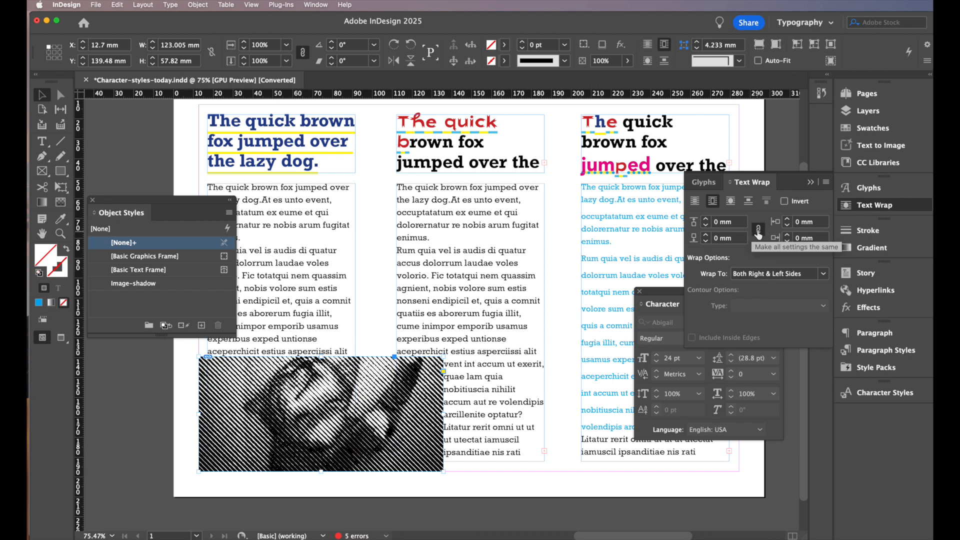
left_click(707, 219)
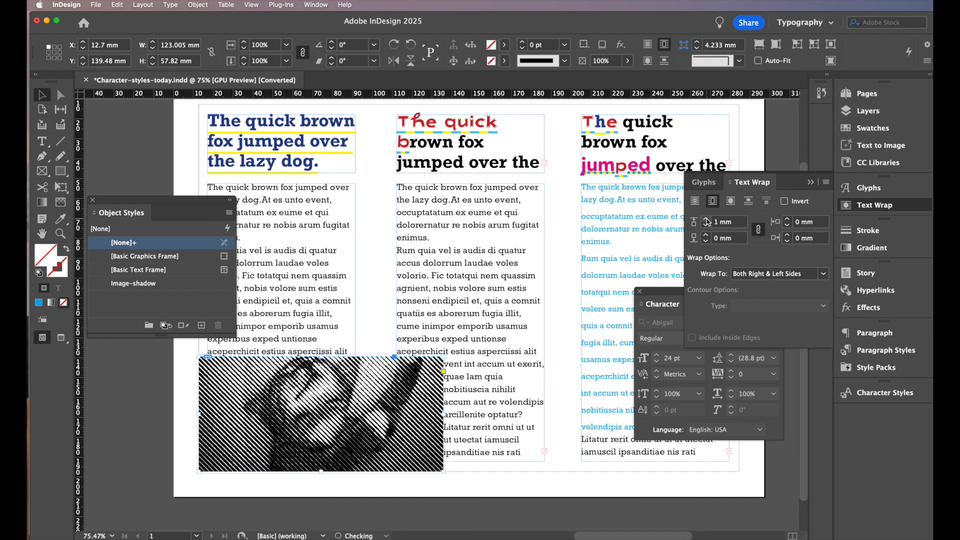
left_click(706, 218)
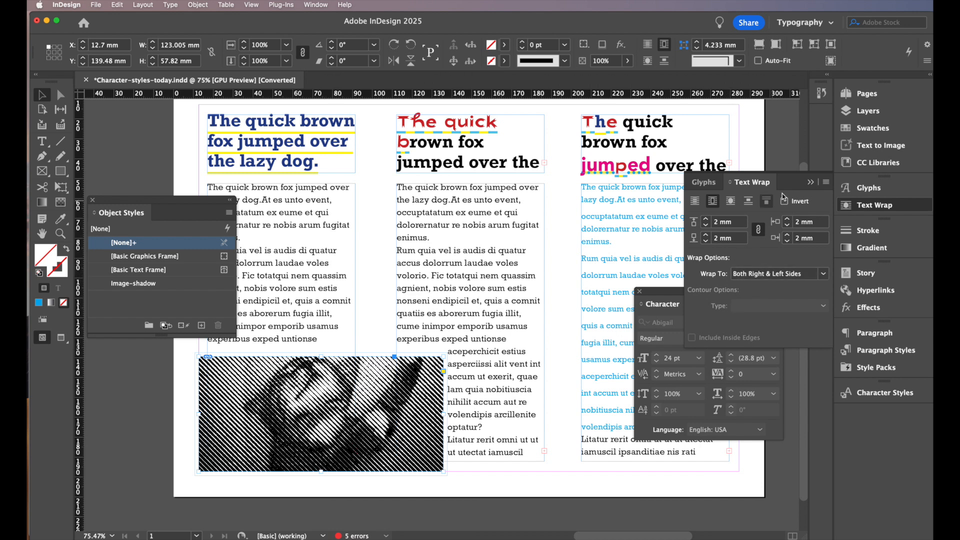
left_click(810, 181)
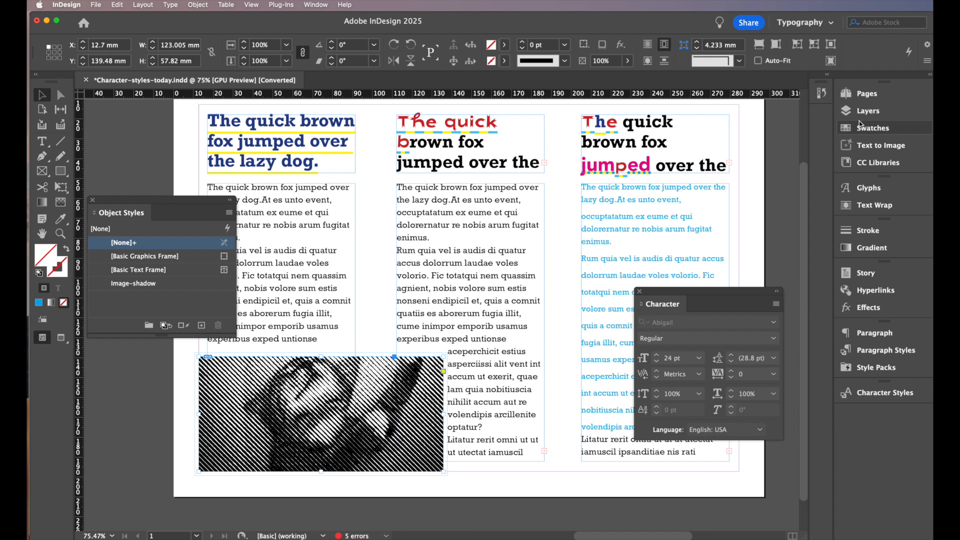
Step: Give the image frame a stroke with a weight of 7 pt
left_click(847, 232)
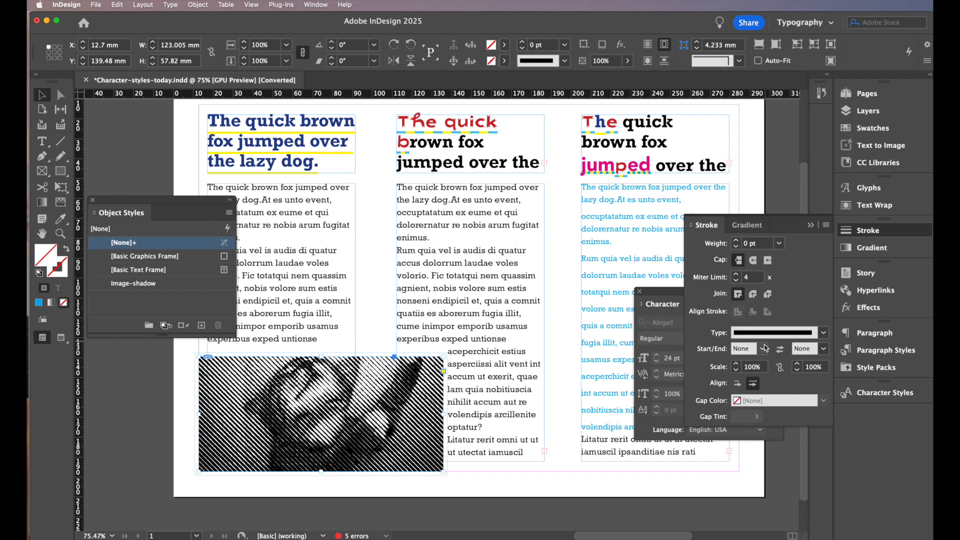
left_click(735, 241)
left_click(735, 241)
left_click(736, 241)
left_click(735, 241)
left_click(735, 241)
left_click(735, 241)
left_click(736, 241)
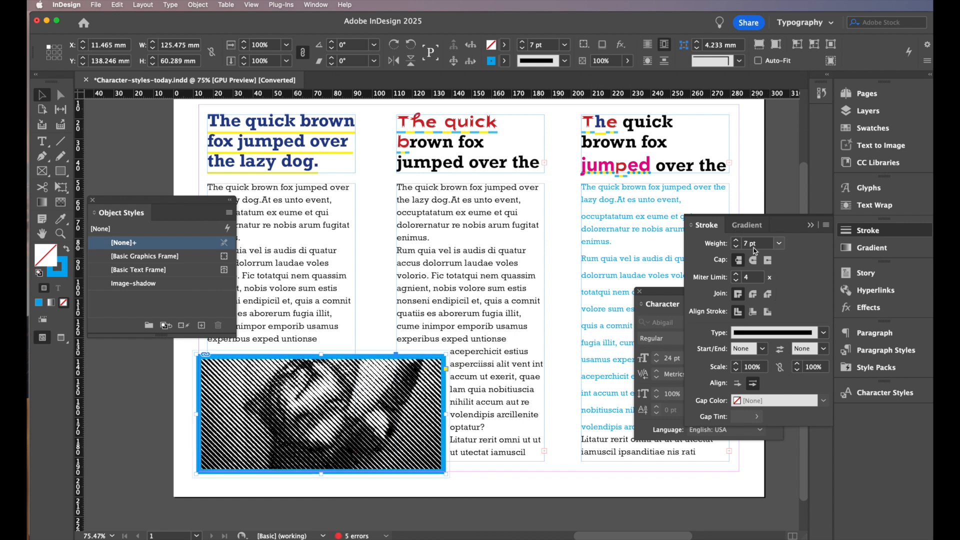
Step: Change the image frame's stroke to a dotted type with the gap color C=0 M=0 Y=100 K=0
left_click(822, 333)
left_click(770, 458)
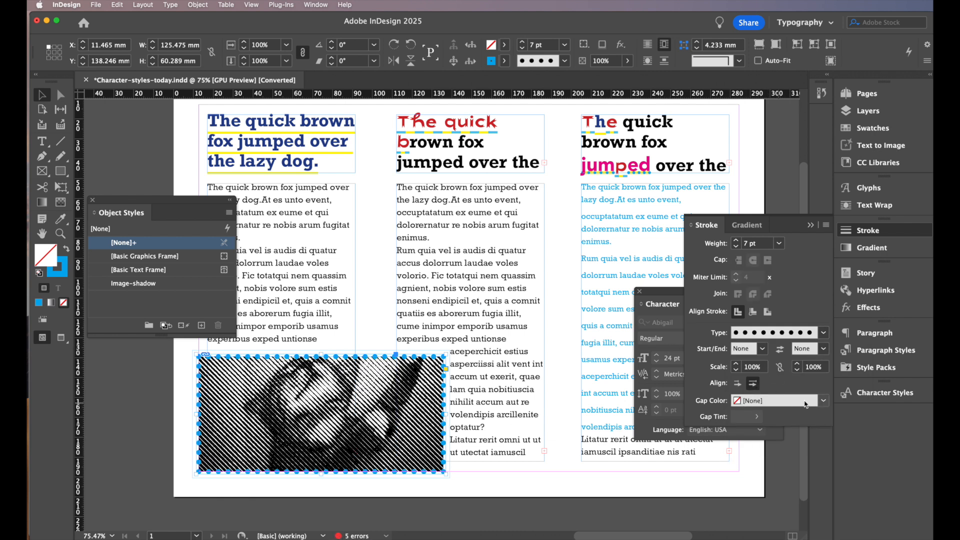
left_click(807, 405)
left_click(745, 474)
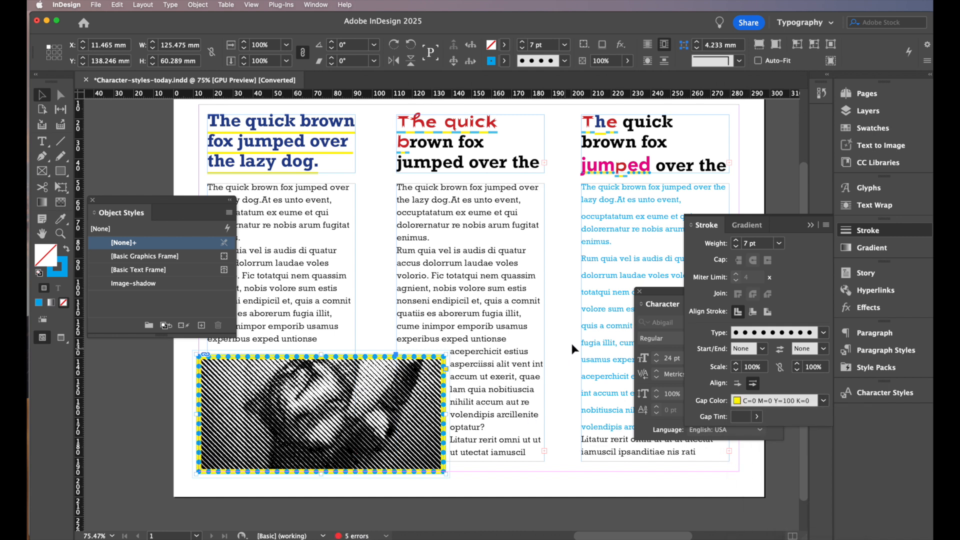
left_click(811, 225)
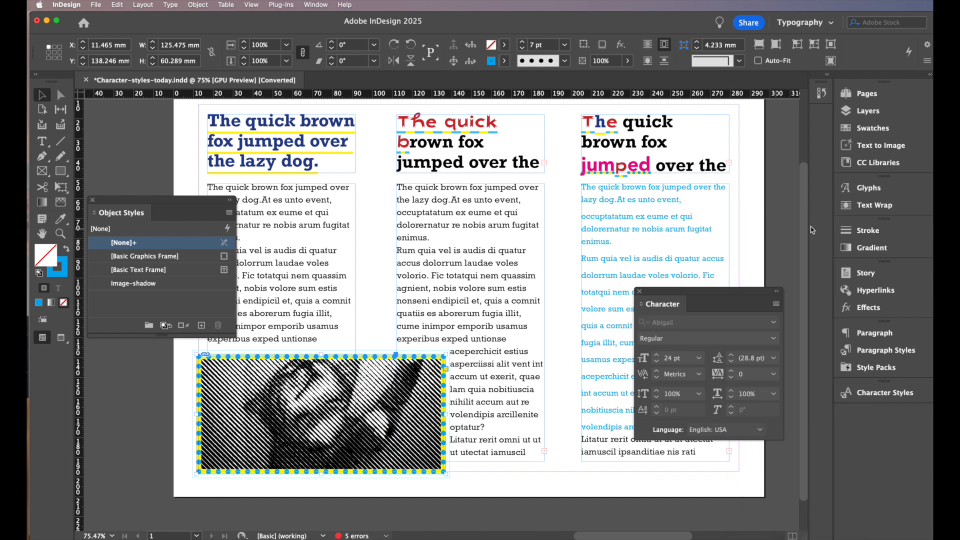
Step: Add a drop shadow to the image in the color C=0 M=0 Y=100 K=0, using the Multiply blending mode
left_click(858, 308)
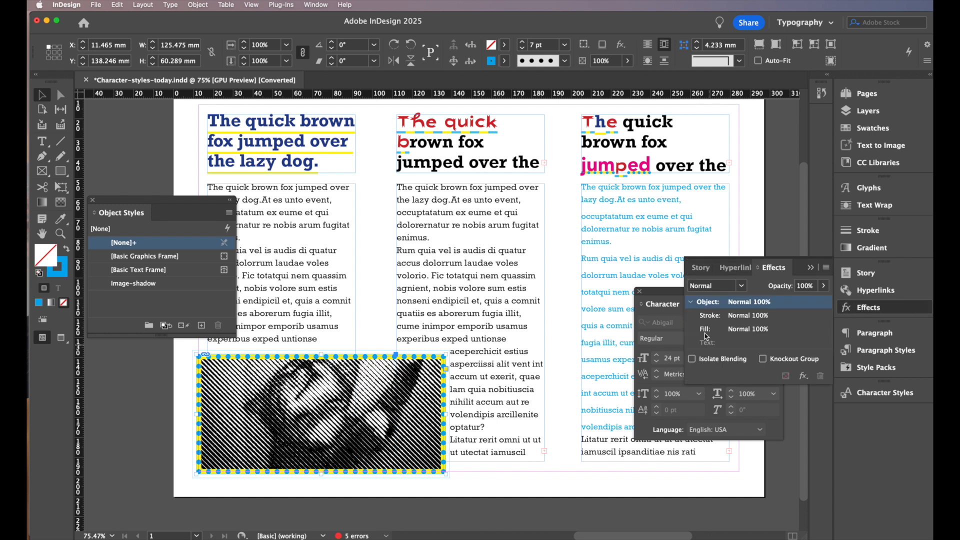
left_click(803, 375)
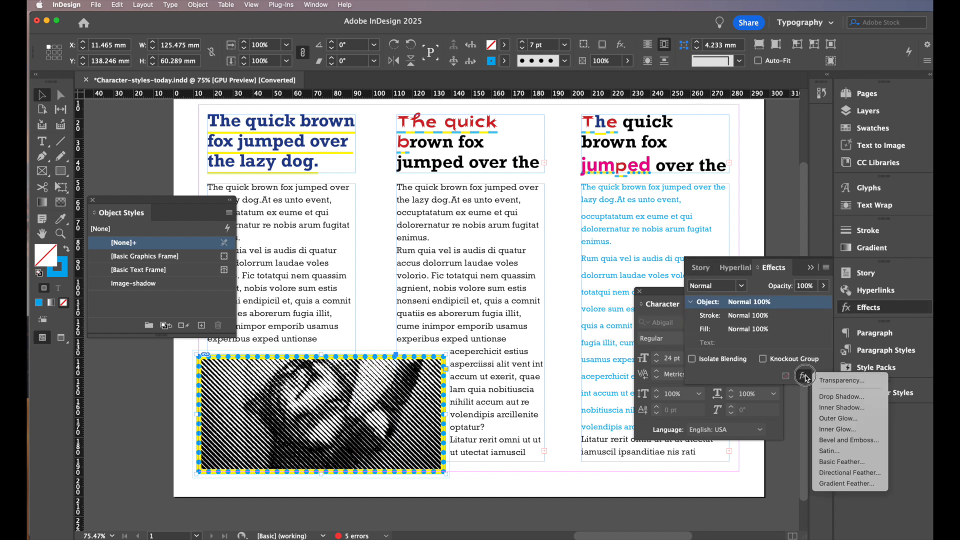
left_click(833, 397)
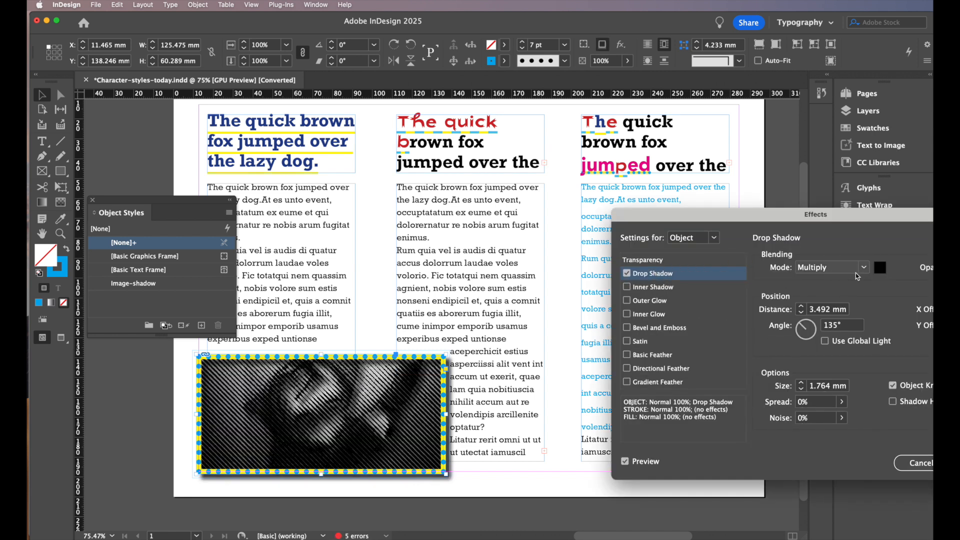
left_click_drag(847, 211, 700, 163)
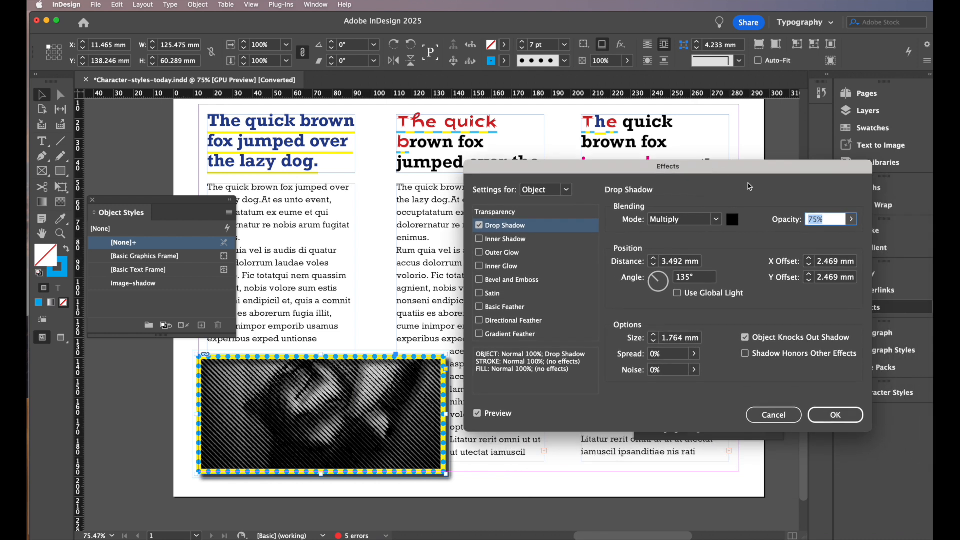
left_click(735, 220)
left_click(580, 370)
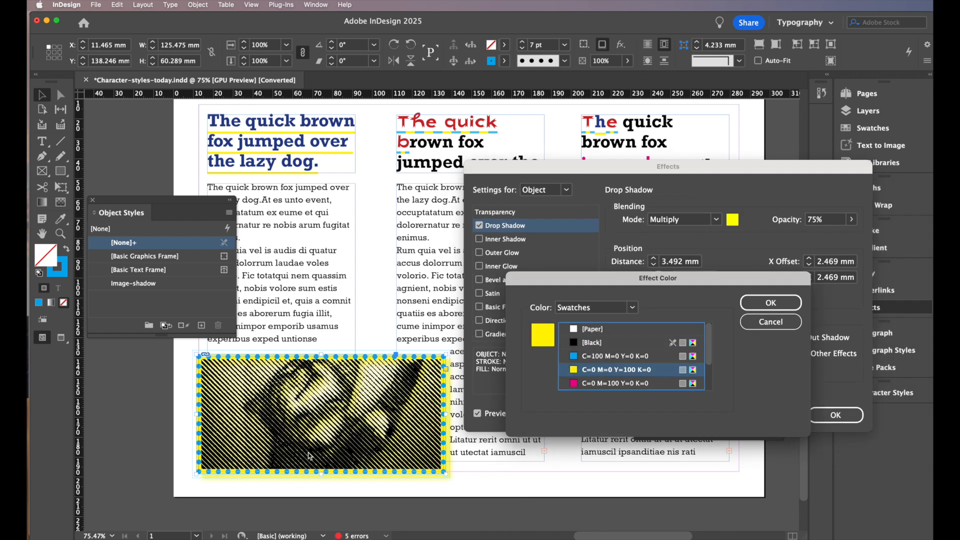
left_click(769, 303)
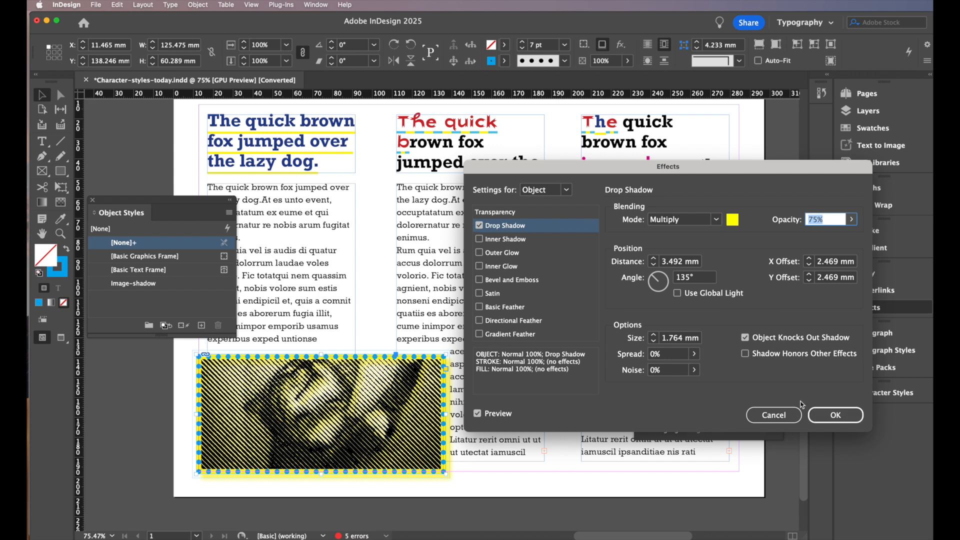
left_click(832, 415)
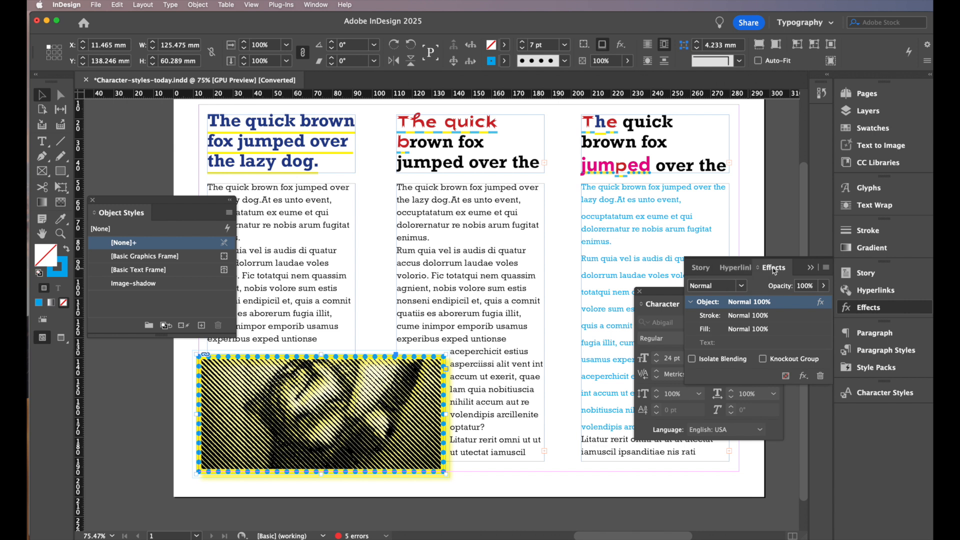
left_click(811, 268)
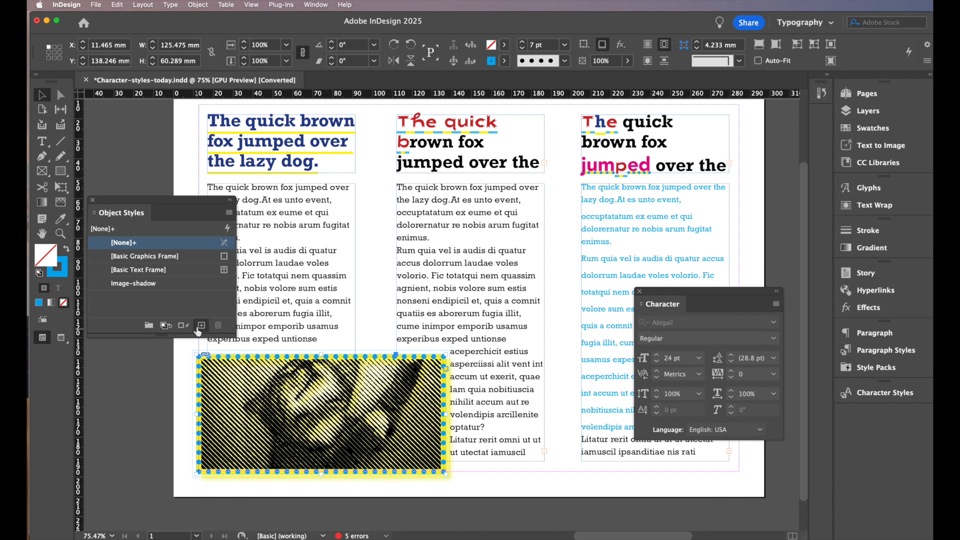
Step: Create an object style named "new object" from the formatted image, with Apply Style to Selection enabled
left_click(202, 326, "alt")
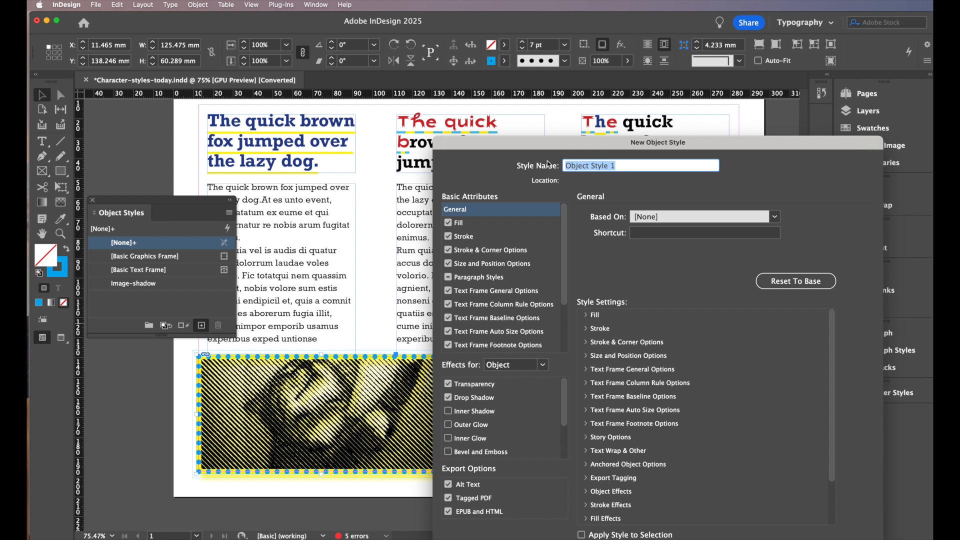
type("new object")
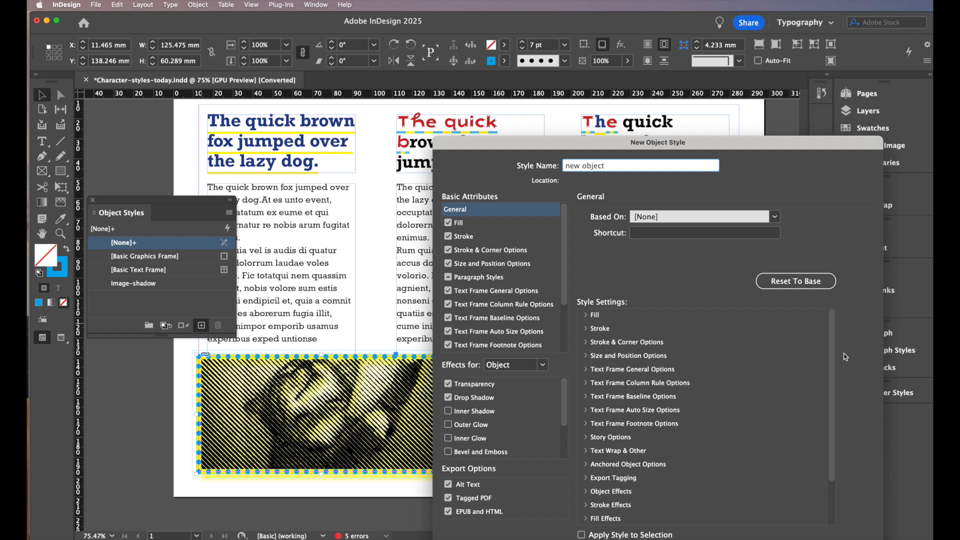
left_click_drag(689, 144, 644, 56)
left_click(537, 448)
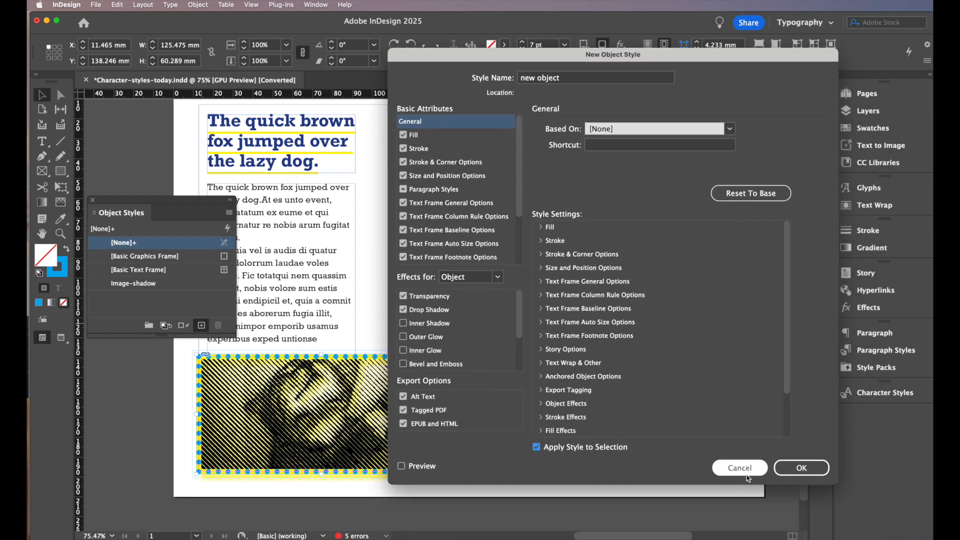
left_click(800, 473)
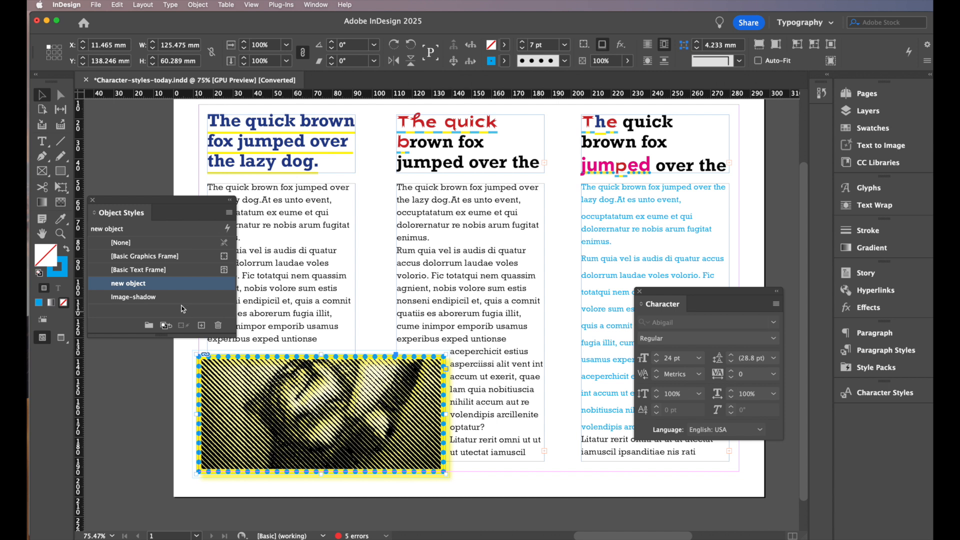
Step: Switch the image's object style to Image-shadow, back to new object, and finally to [None]
left_click(152, 301)
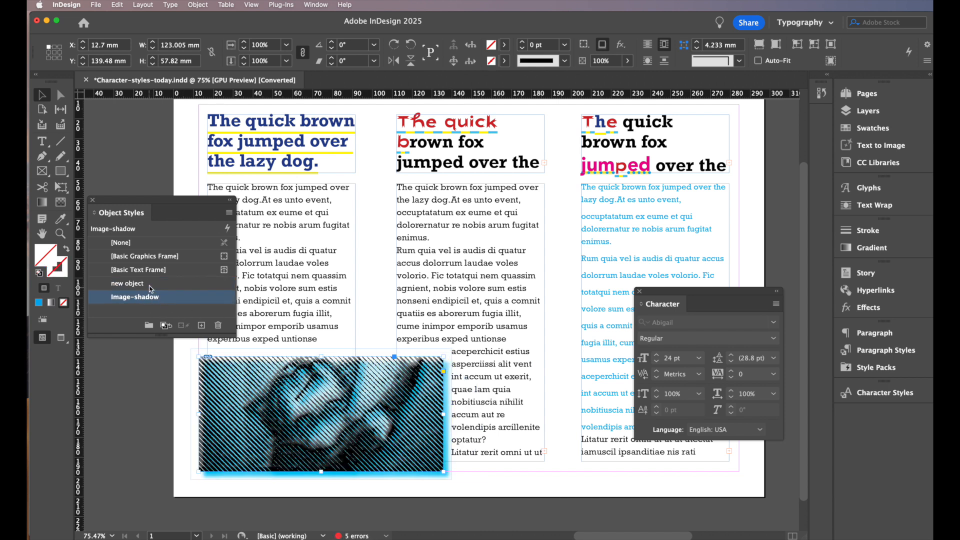
left_click(144, 284)
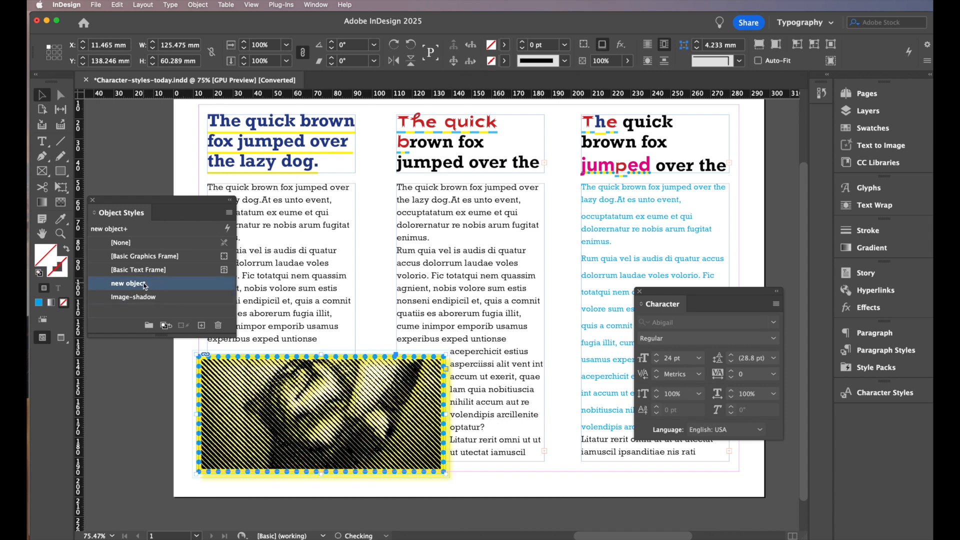
left_click(136, 243)
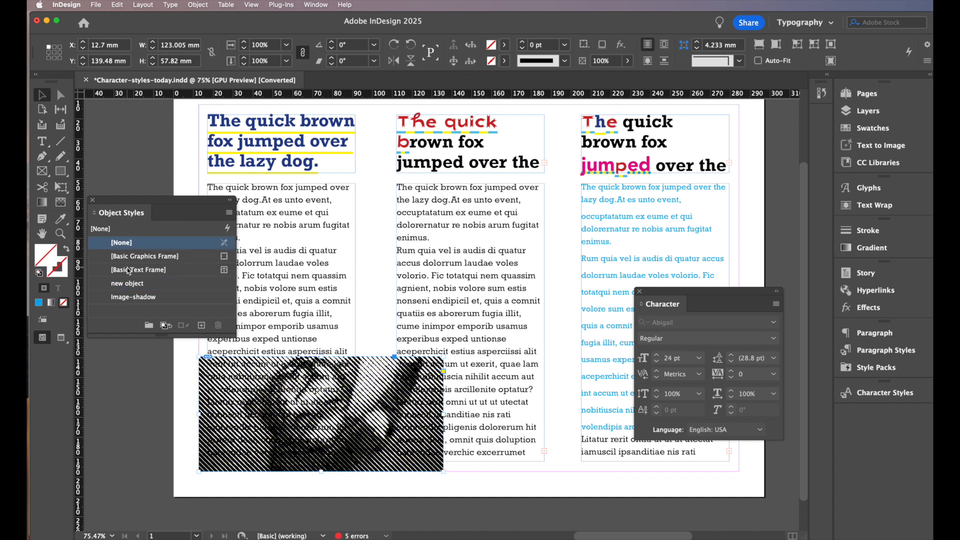